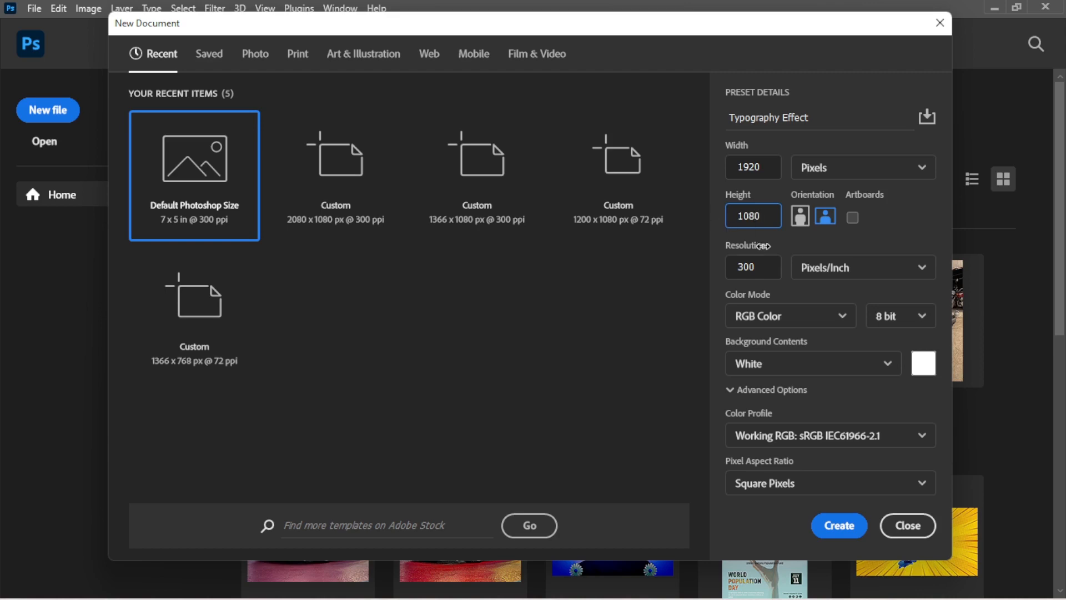
Step: Create the 1920 × 1080 px Typography Effect document at 300 pixels/inch and add a black Solid Color fill layer
click(853, 526)
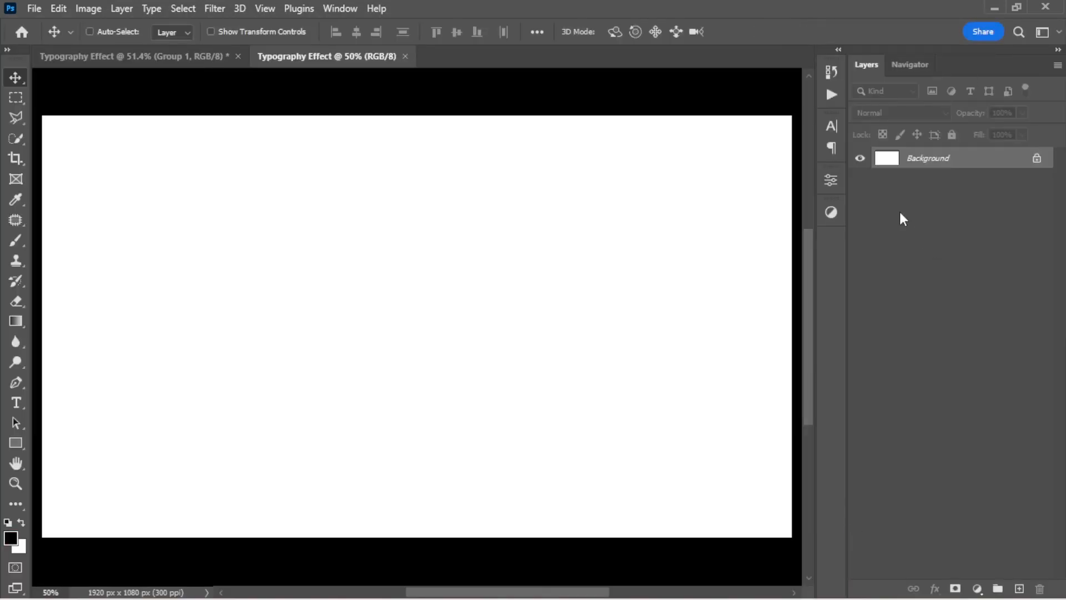
click(977, 588)
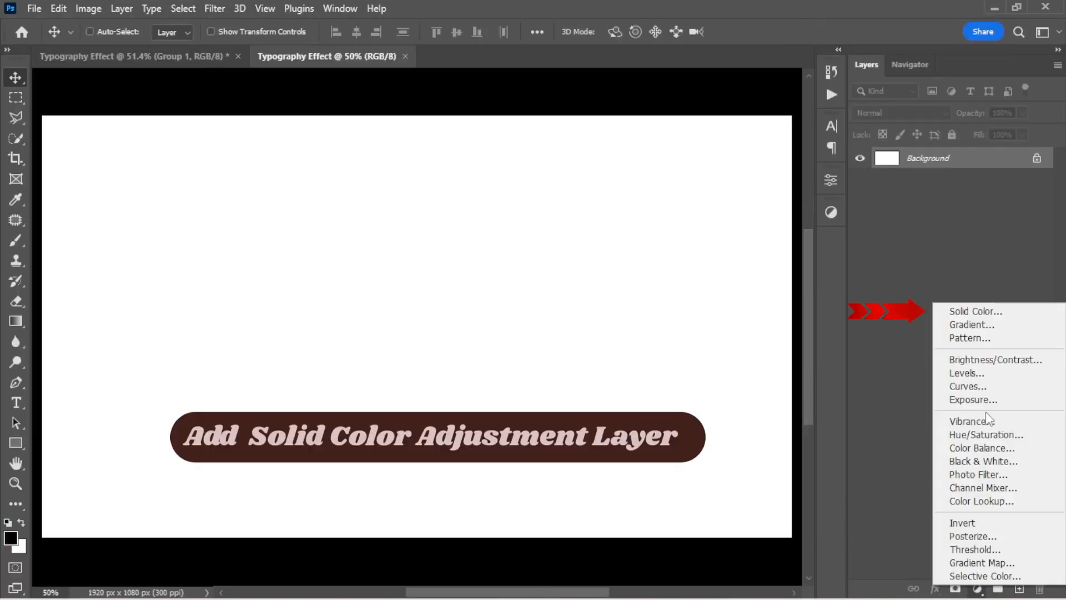
click(975, 309)
click(954, 223)
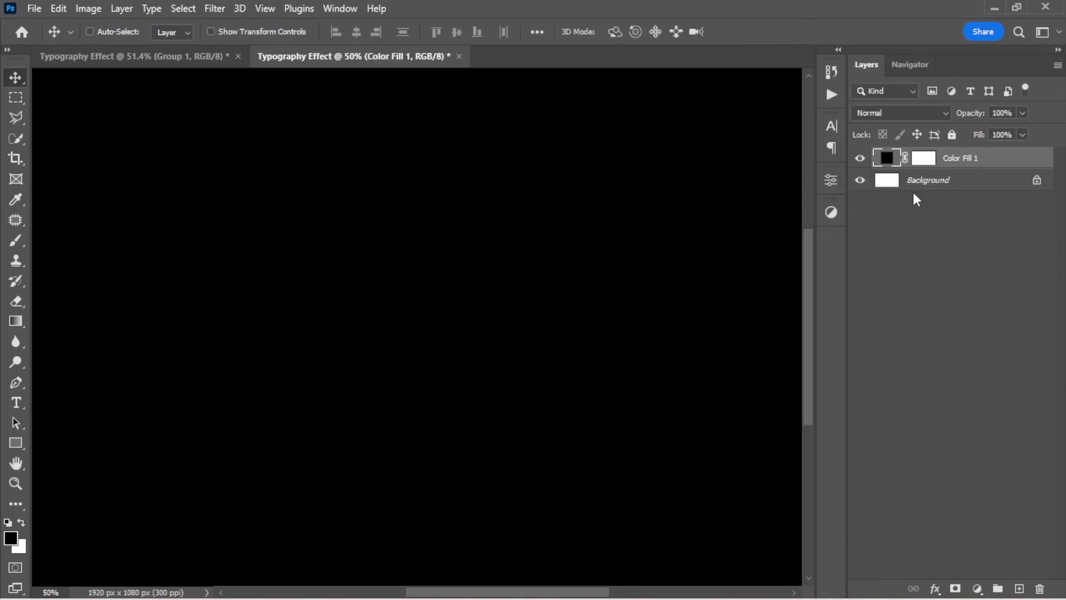
Step: Set the Horizontal Type tool's font to Montserrat in the Black style
click(15, 403)
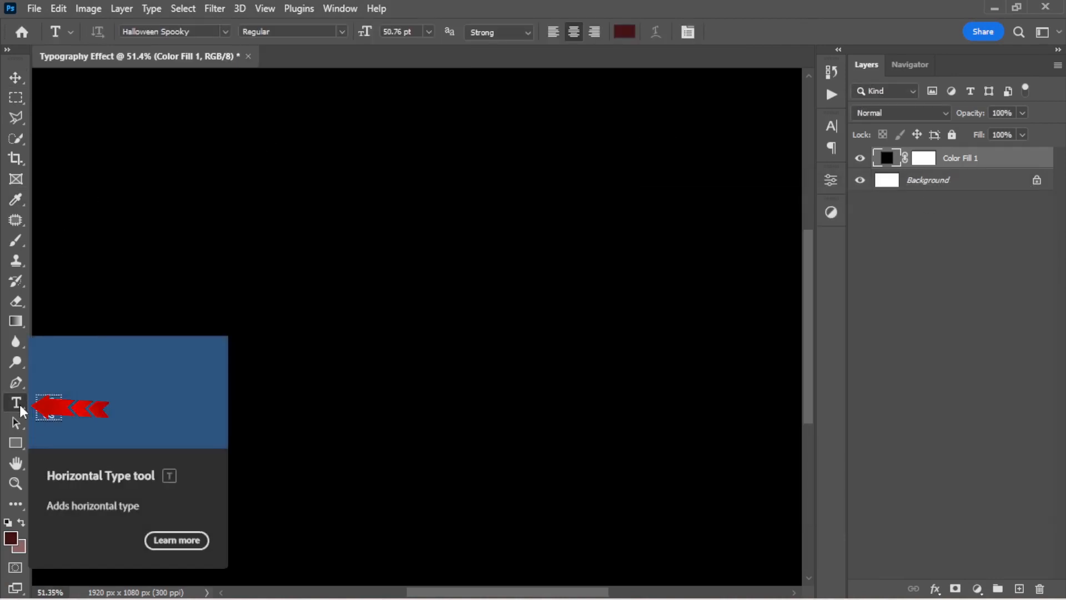
click(223, 31)
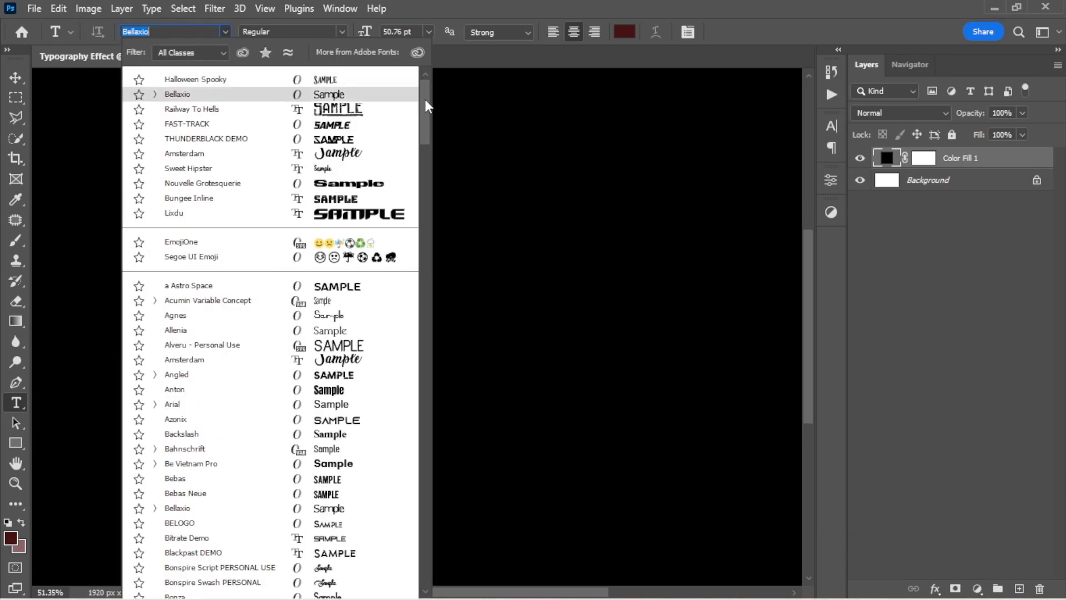
drag(424, 98, 442, 356)
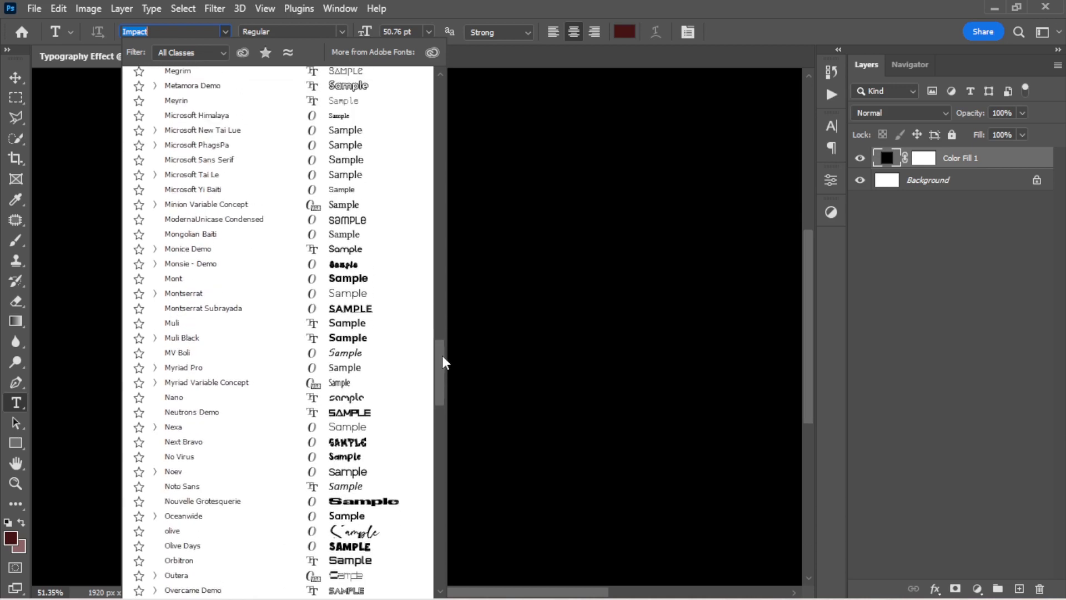
click(235, 296)
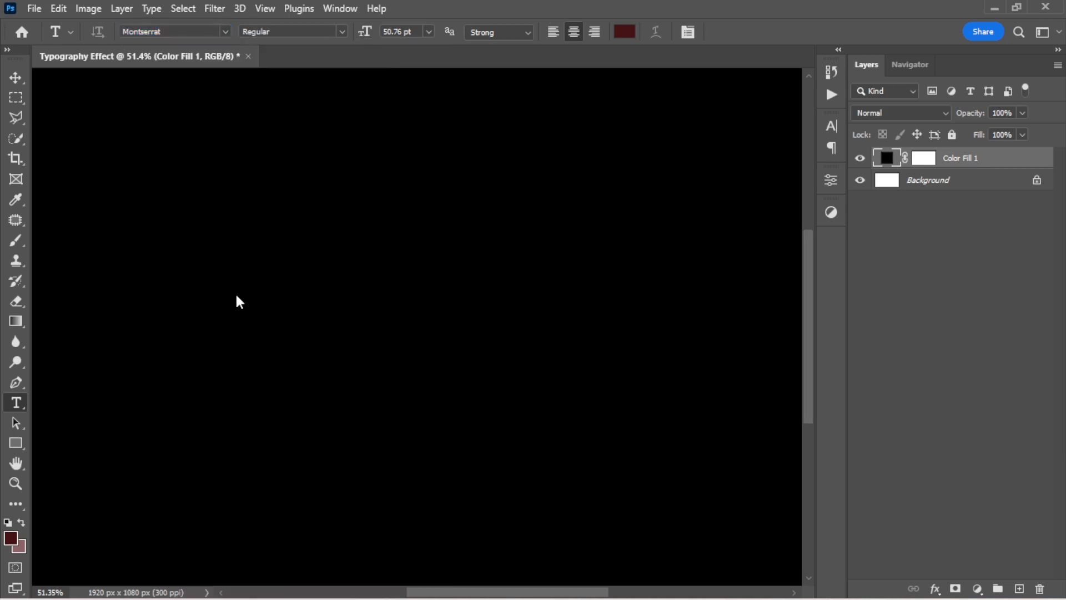
click(342, 32)
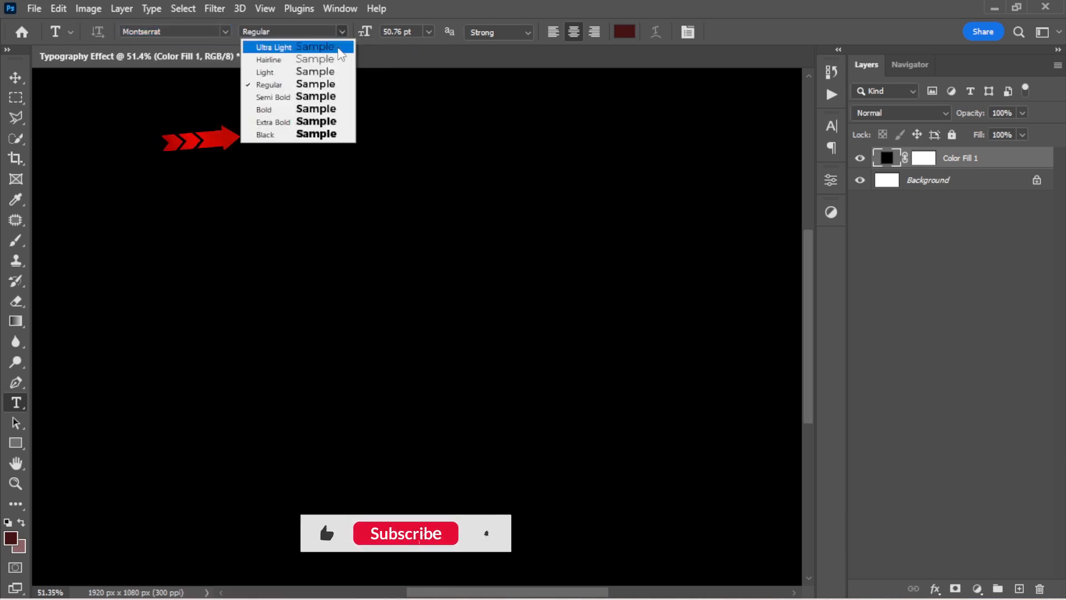
click(298, 135)
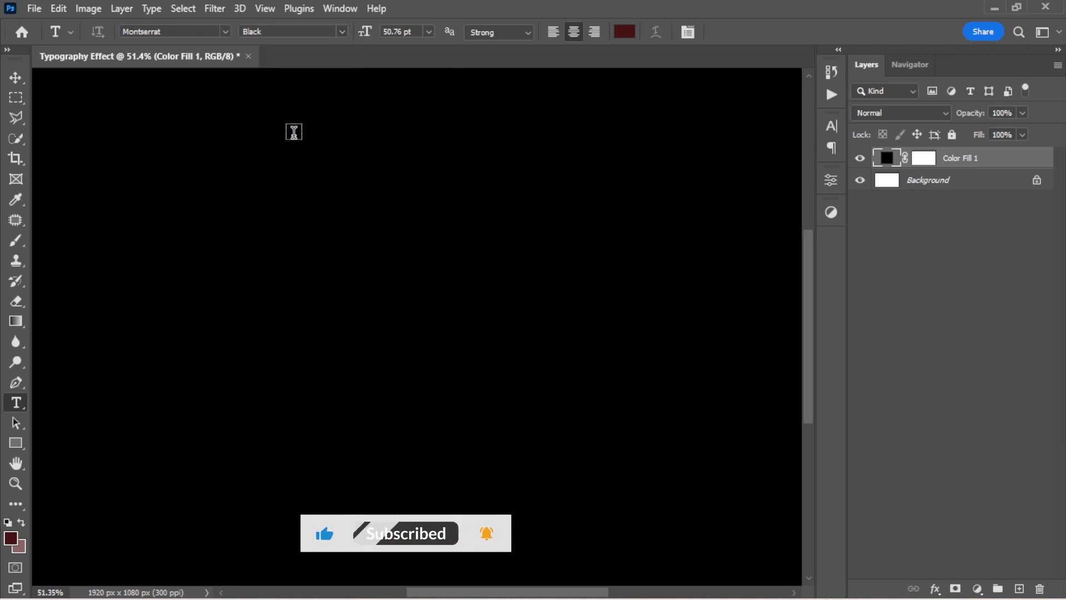
Step: Set the text color to white and add the word GRAPHIC to the canvas
click(624, 32)
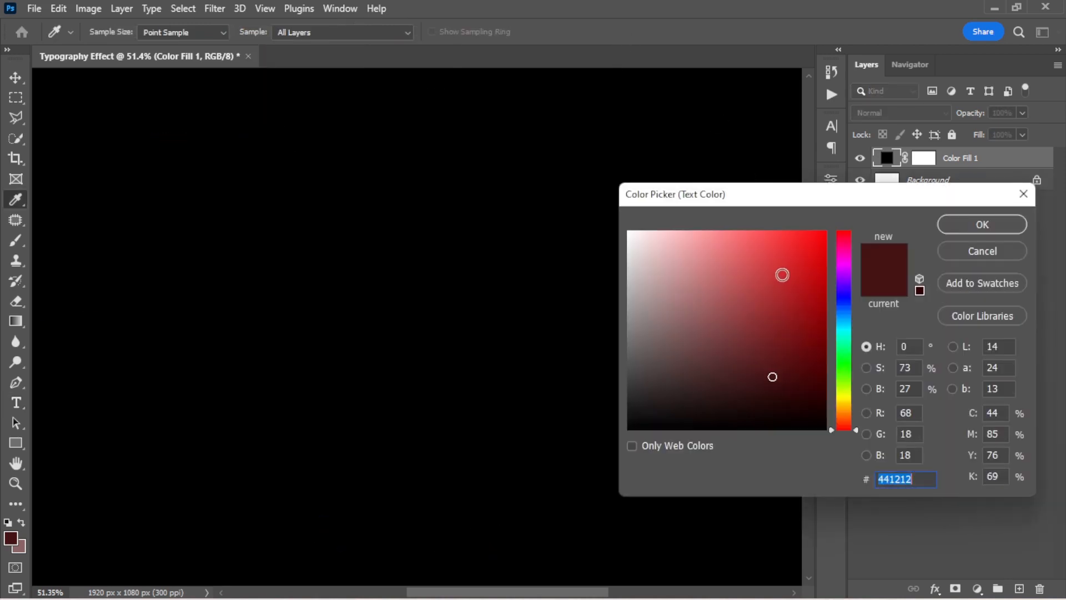
drag(734, 278, 588, 215)
click(962, 225)
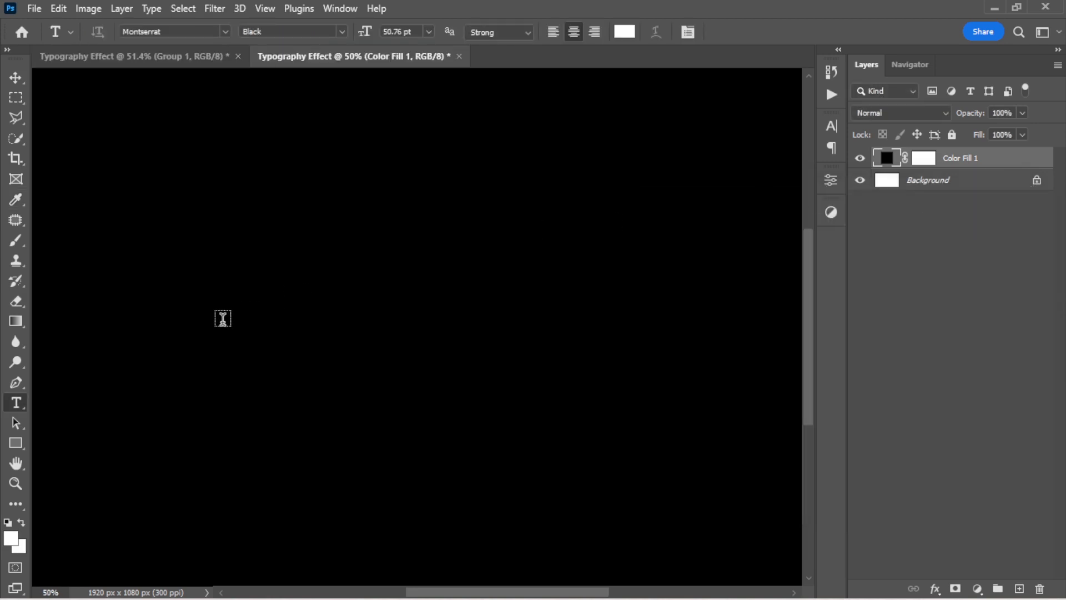
click(260, 312)
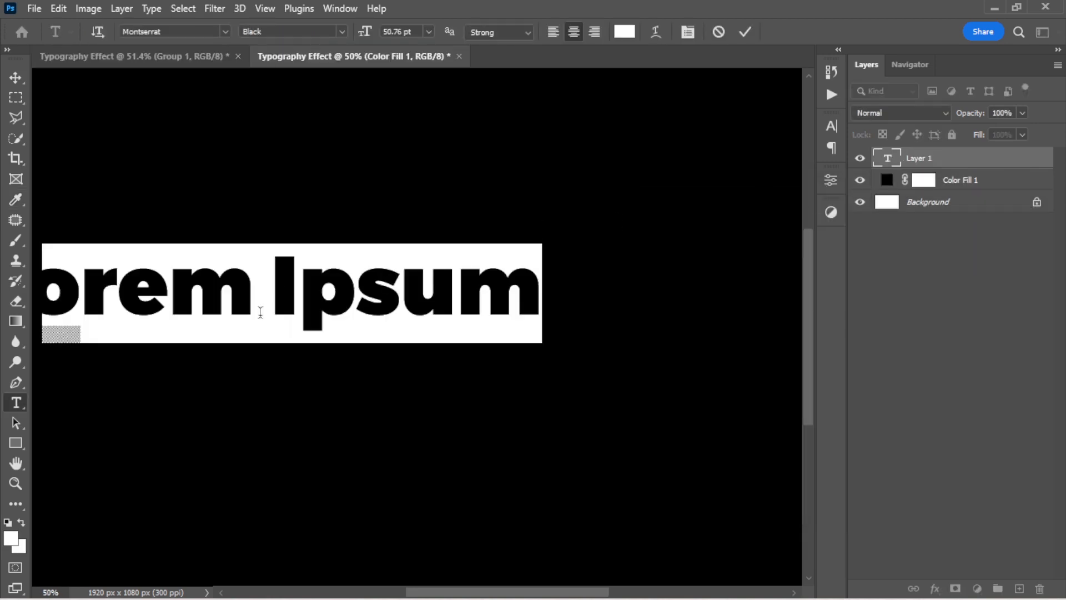
text(GR)
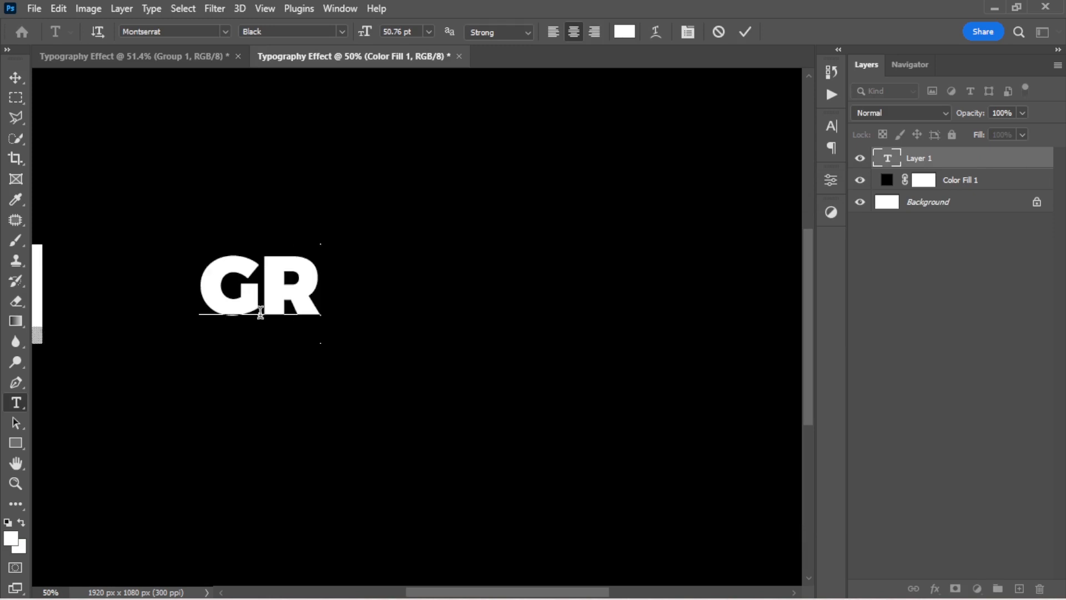
text(APHIC)
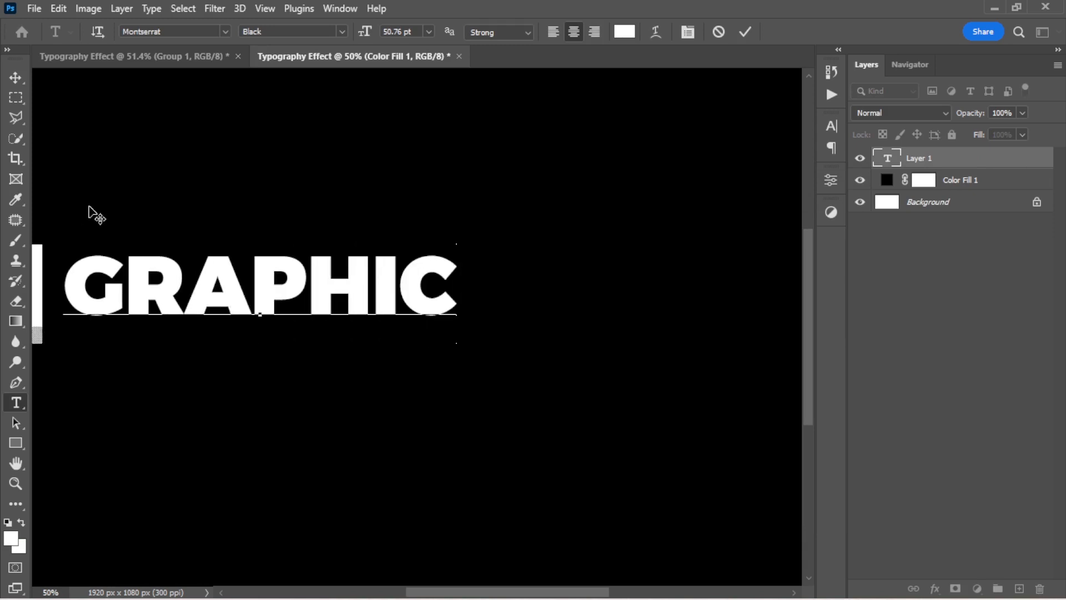
click(745, 32)
Step: Center the GRAPHIC text horizontally and vertically on the whole canvas, and clear the selection
click(16, 78)
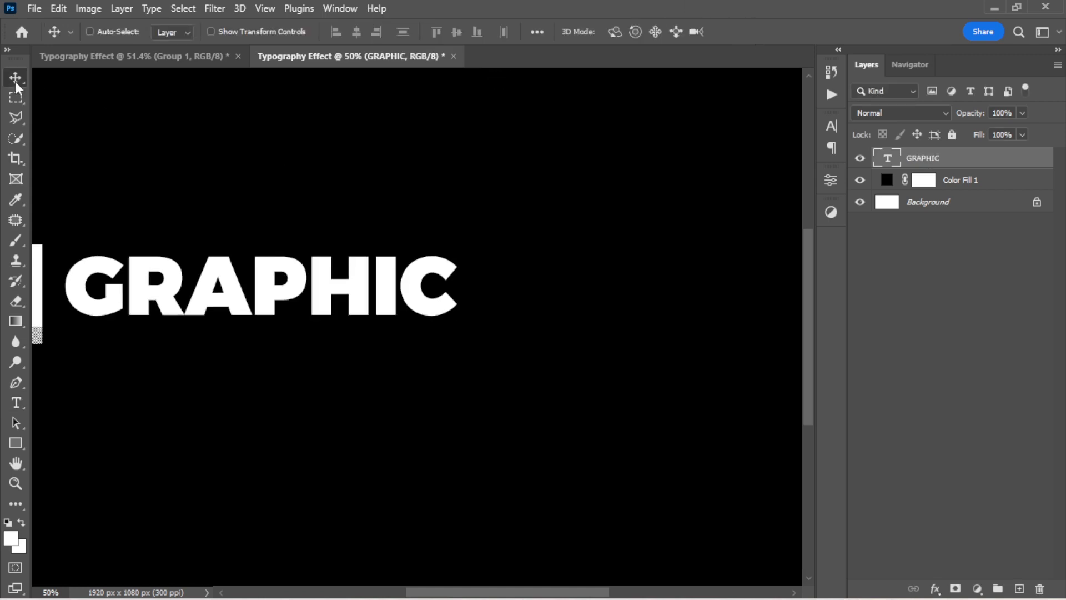
key(ctrl+a)
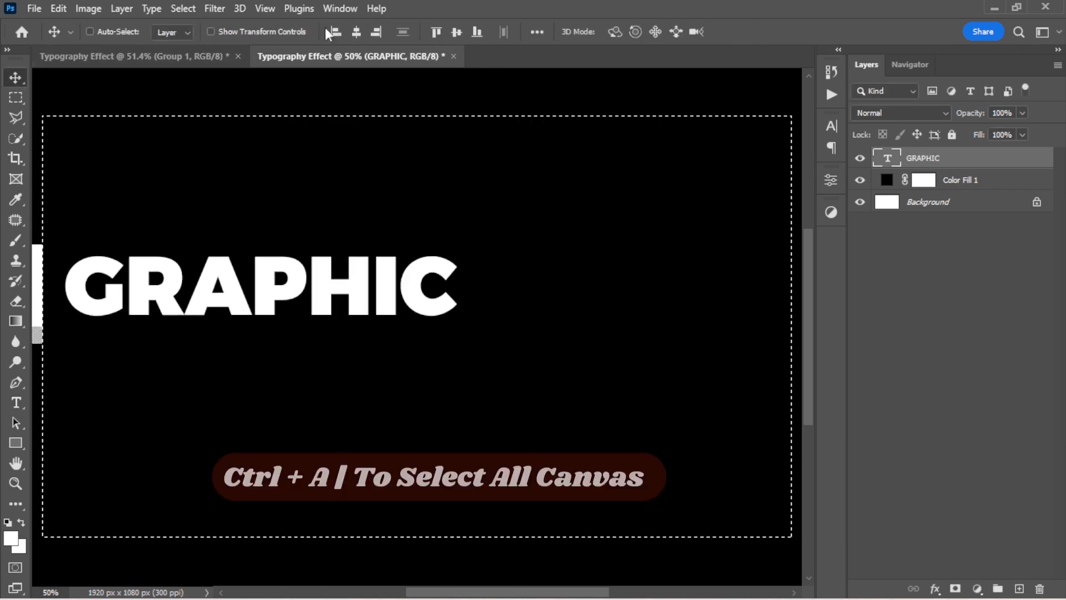
click(357, 32)
click(457, 32)
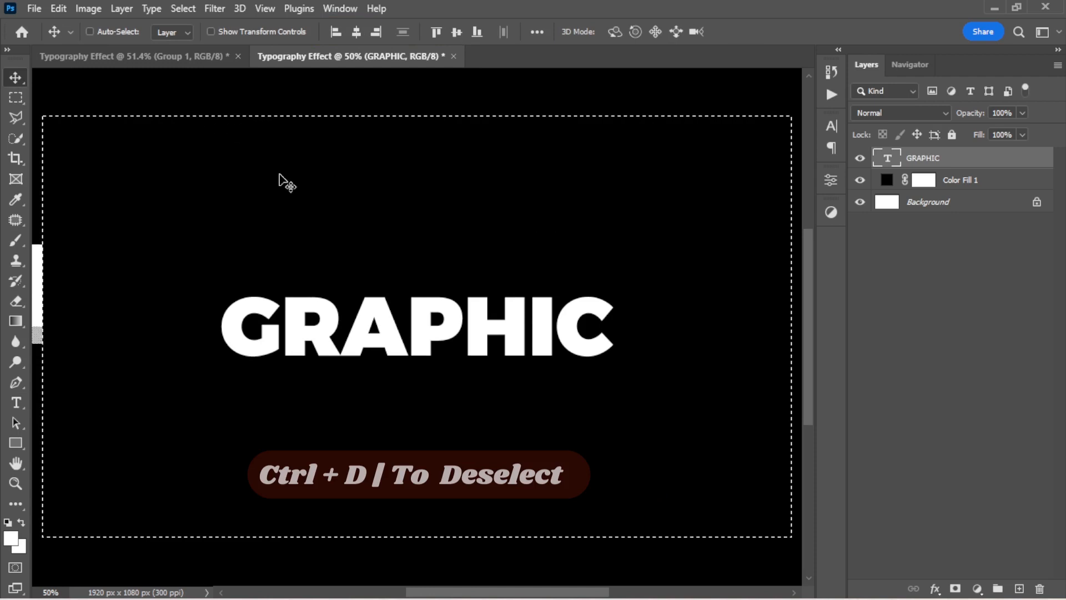
key(ctrl+d)
Step: Scale the GRAPHIC text up to about 132% around its center and convert its layer to a smart object
key(ctrl+t)
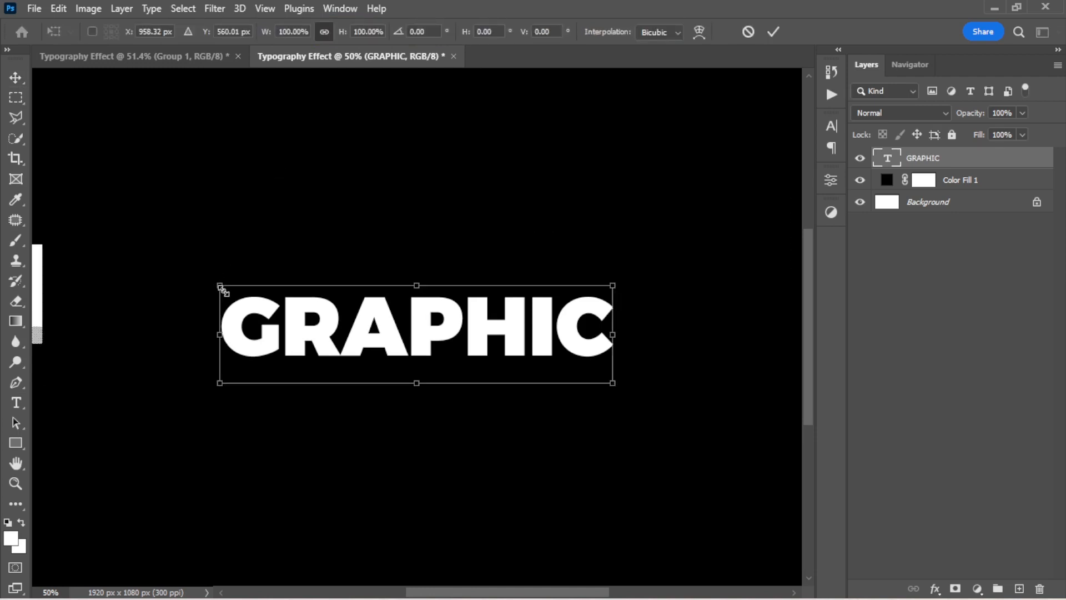
drag(210, 274, 169, 223)
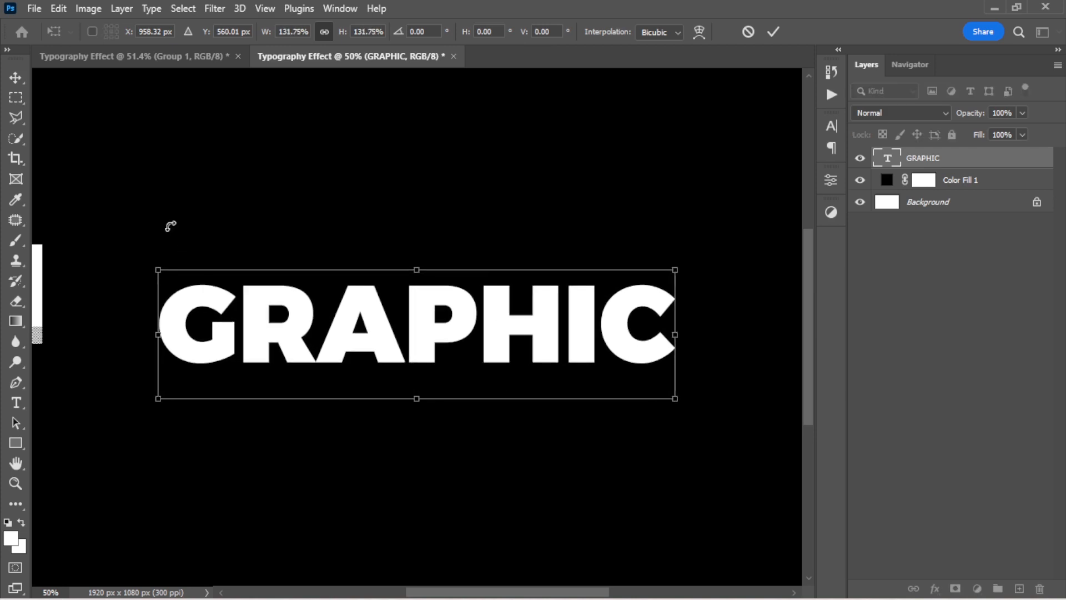
click(773, 32)
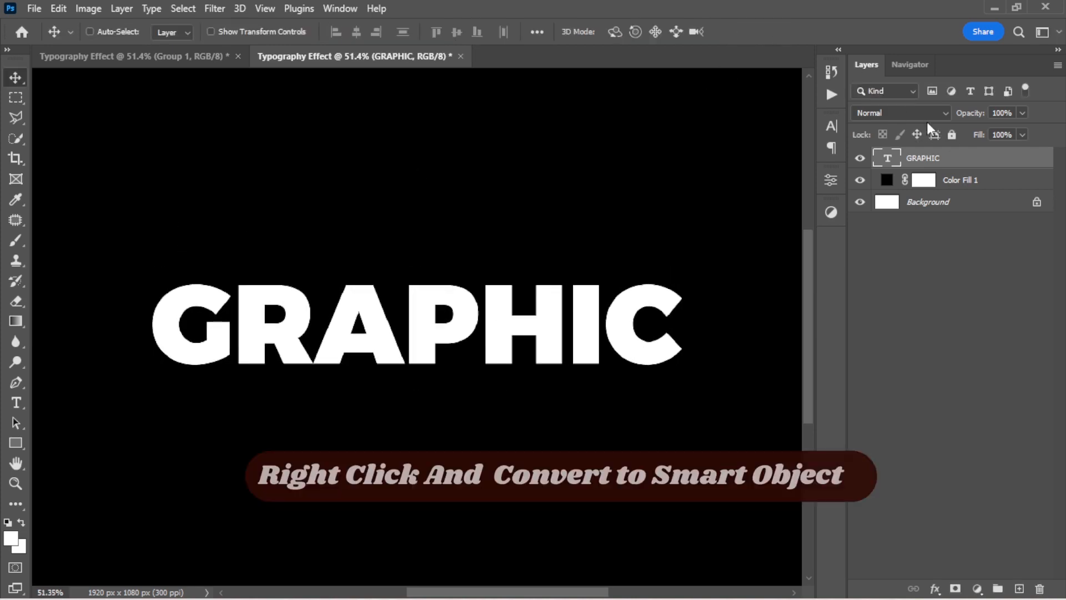
right_click(958, 159)
click(888, 216)
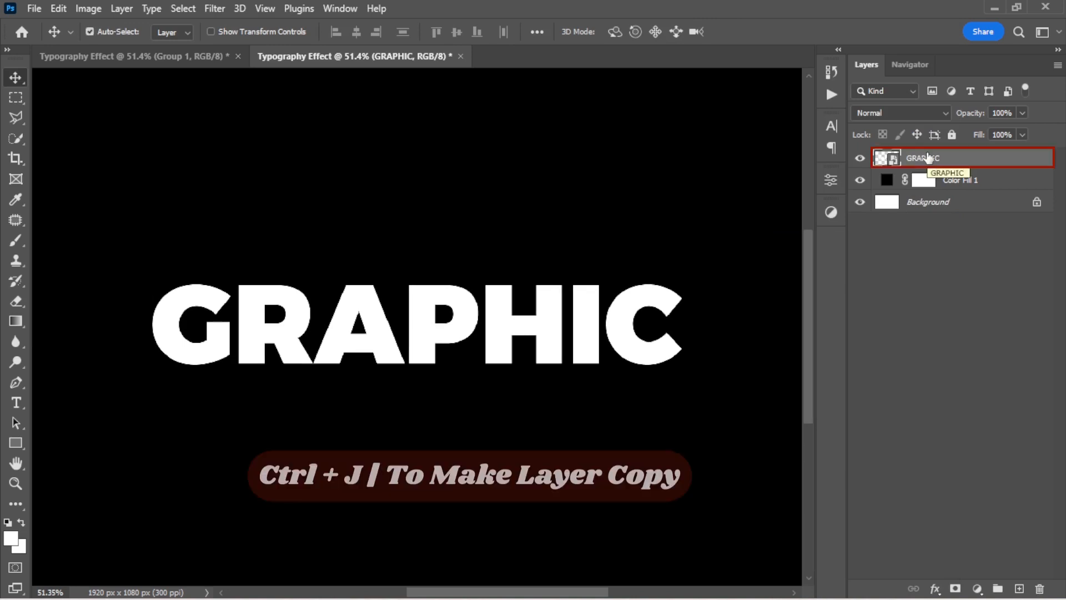
Step: Duplicate the GRAPHIC layer beneath the original and shift the copy straight down so it overlaps the word's lower half
key(ctrl+j)
drag(928, 158, 934, 192)
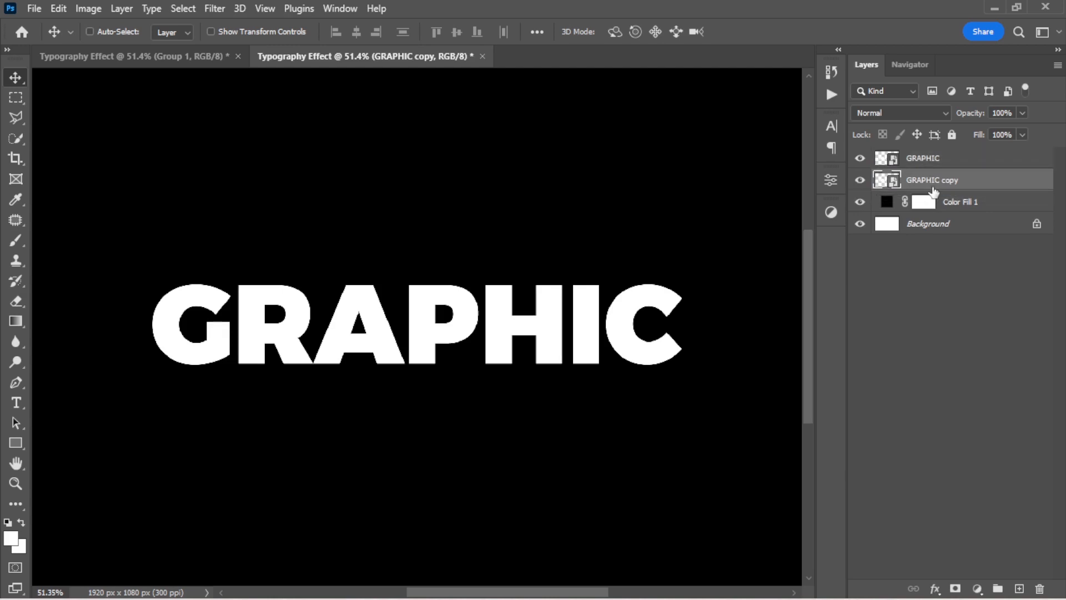
drag(427, 331, 427, 381)
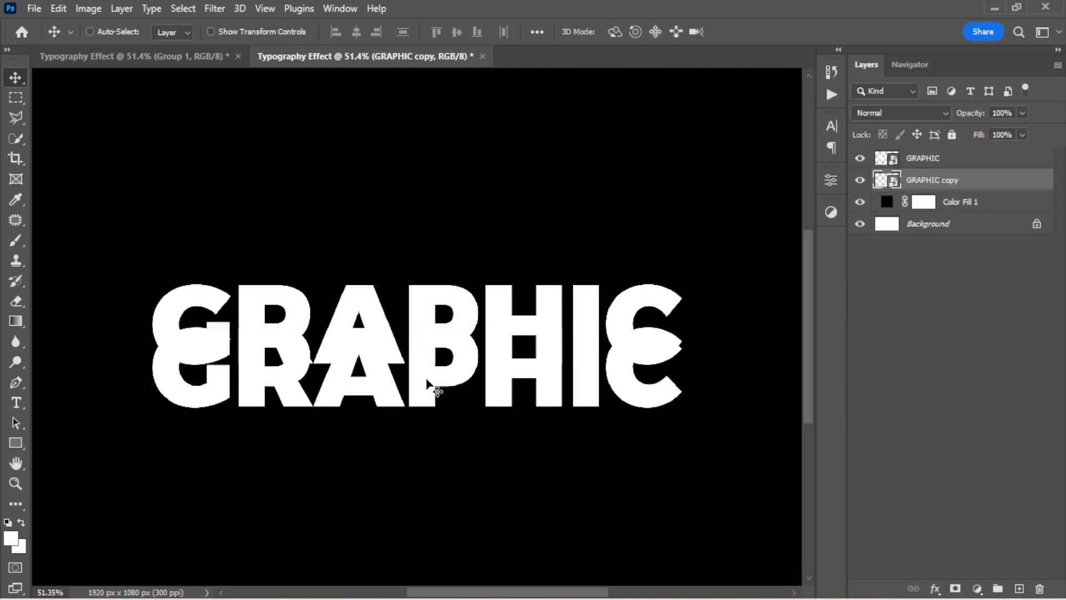
Step: Give the GRAPHIC copy layer a fill opacity of 0% and a Stroke effect
double_click(993, 185)
drag(815, 255, 734, 261)
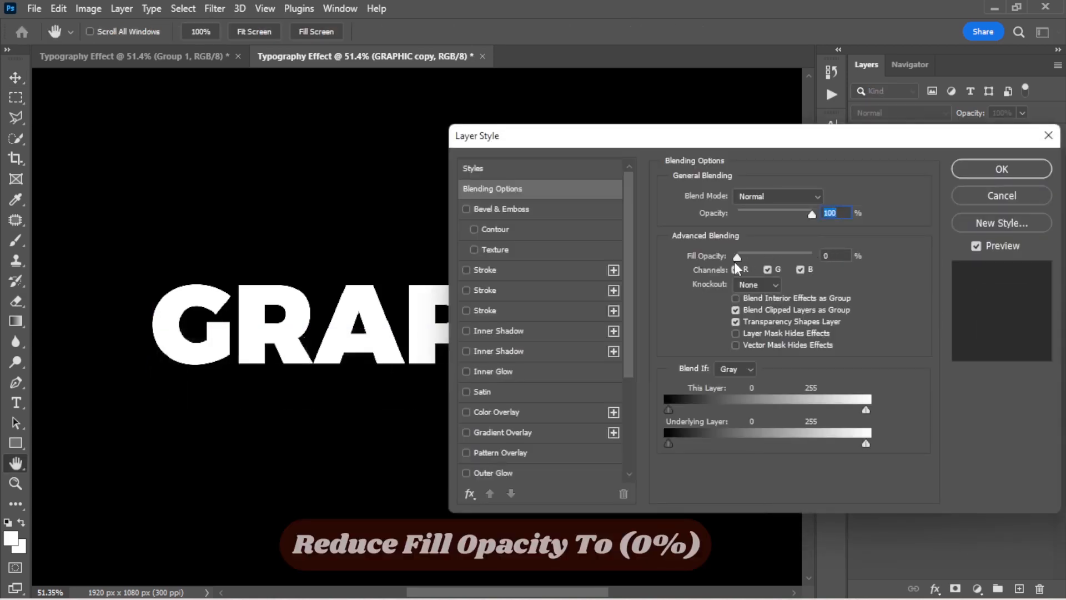
click(466, 269)
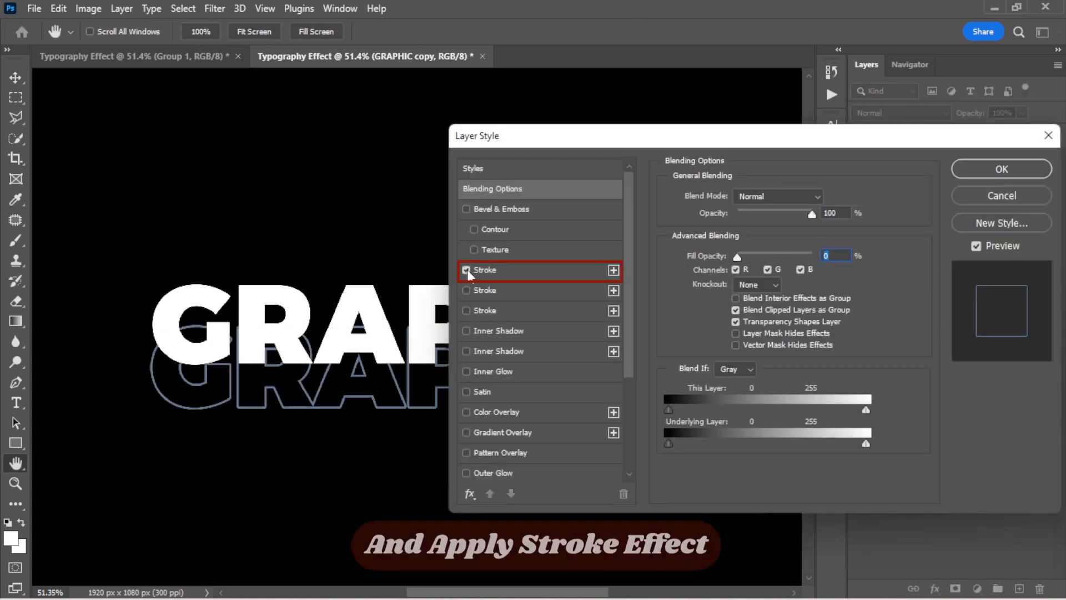
click(977, 169)
Step: Duplicate the outlined word to just above the white text and group both outline layers as "Step 1"
drag(411, 346, 435, 296)
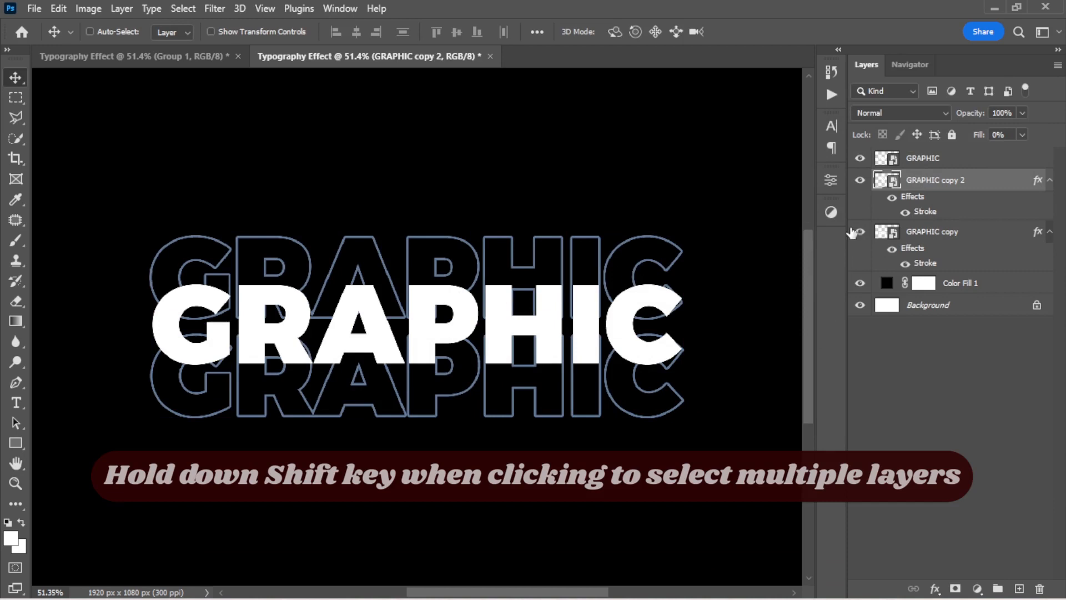
shift+click(919, 233)
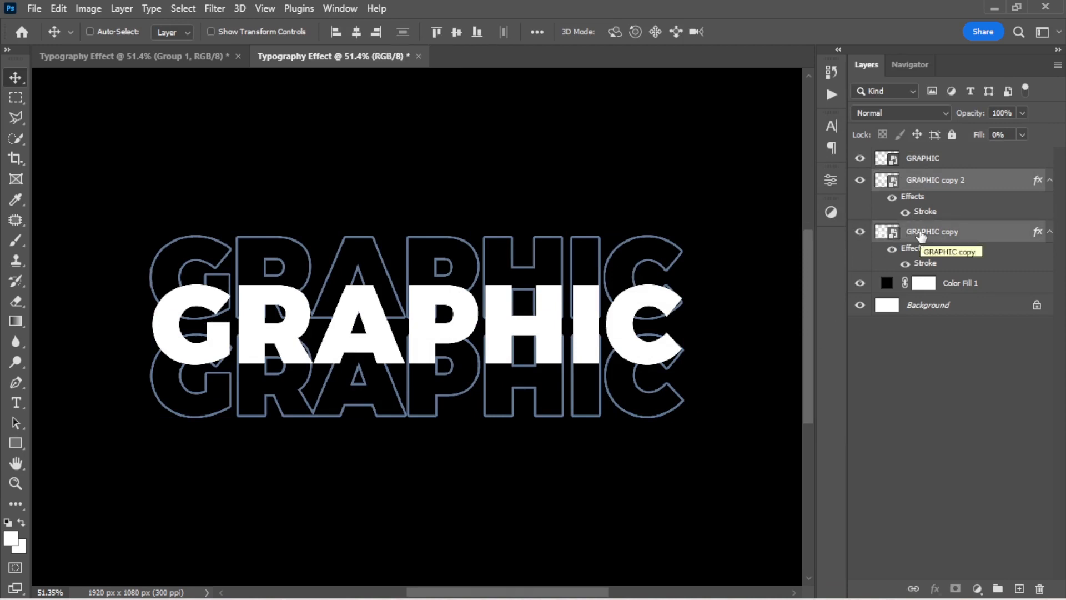
key(ctrl+g)
double_click(922, 178)
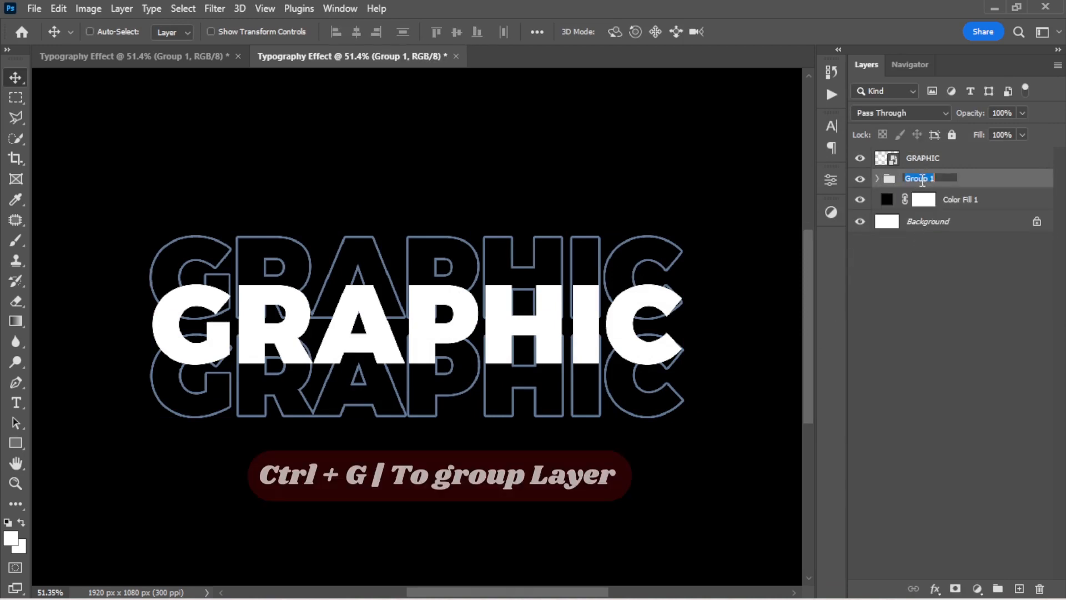
text(Ste)
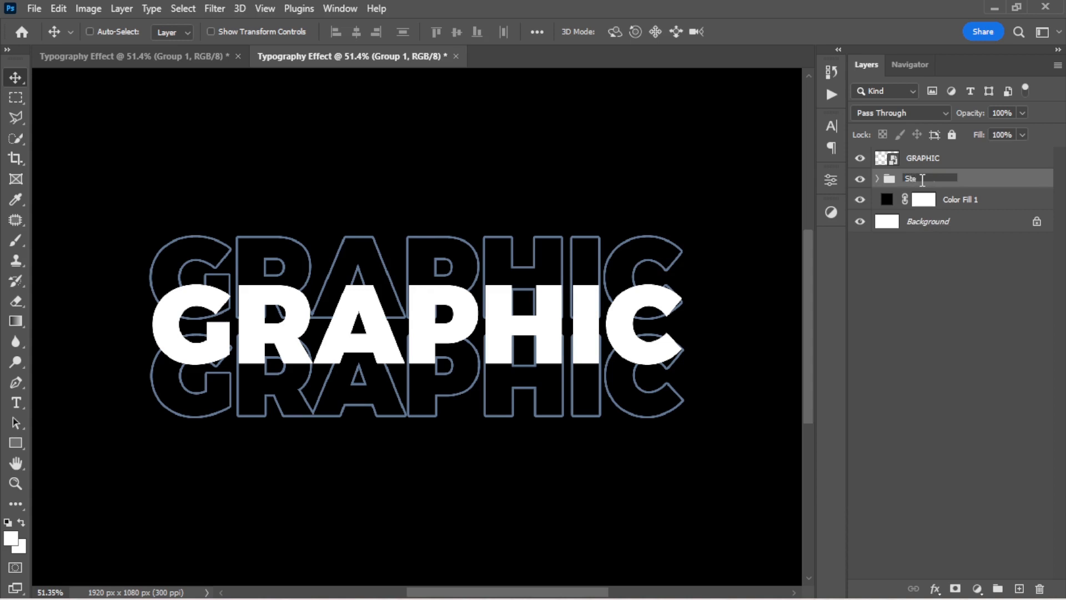
text(p 1)
key(Return)
Step: Add a layer mask to the Step 1 group and fade the outlines around the white word with a black 200 px brush at 0% hardness
click(955, 588)
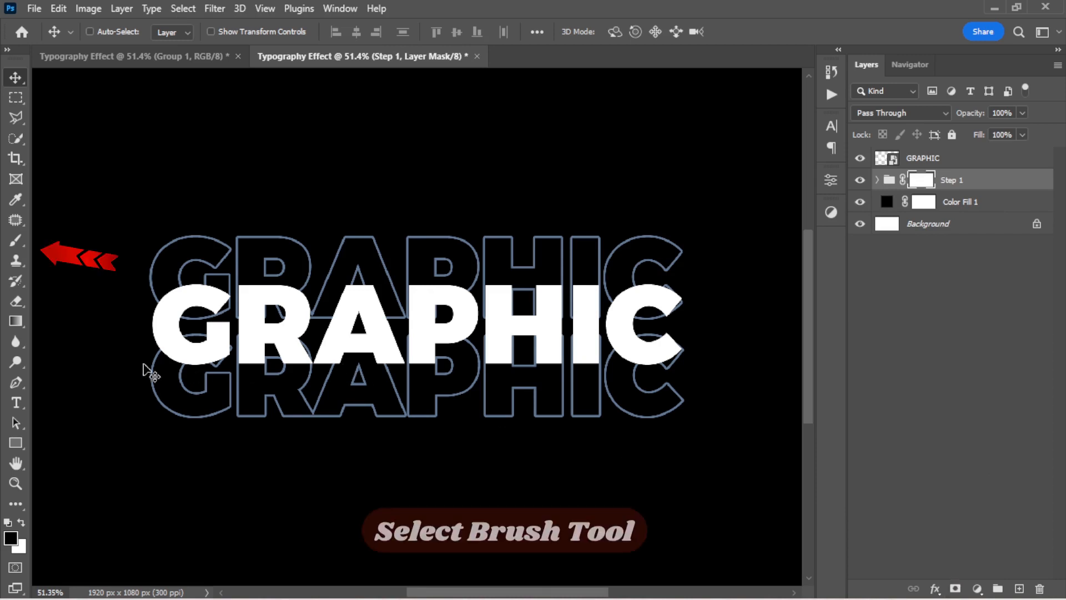
click(23, 242)
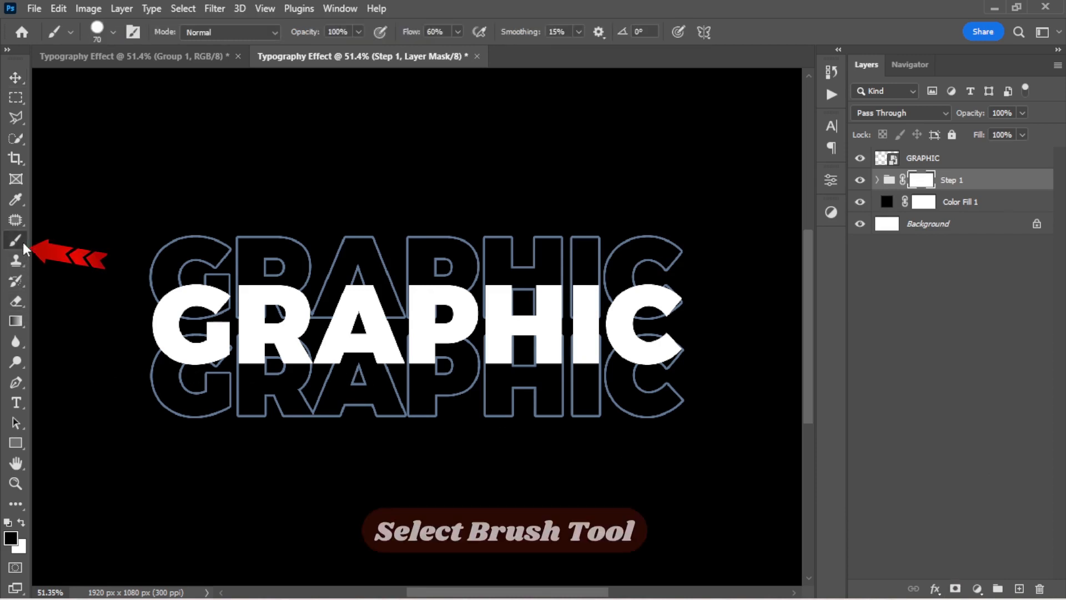
click(113, 32)
drag(132, 113, 87, 112)
drag(122, 83, 162, 82)
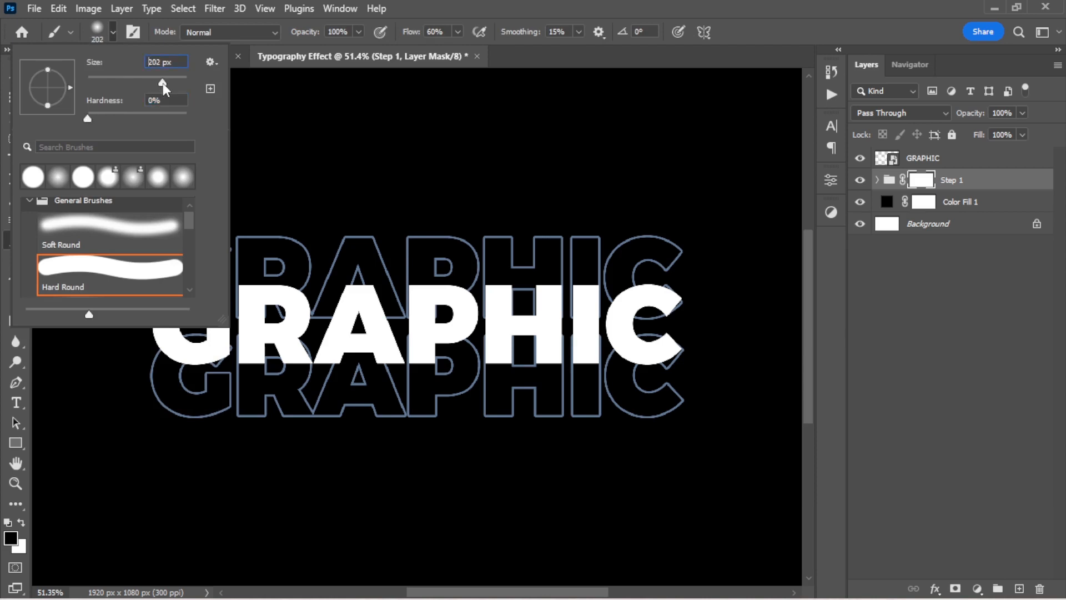
text(250)
key(Return)
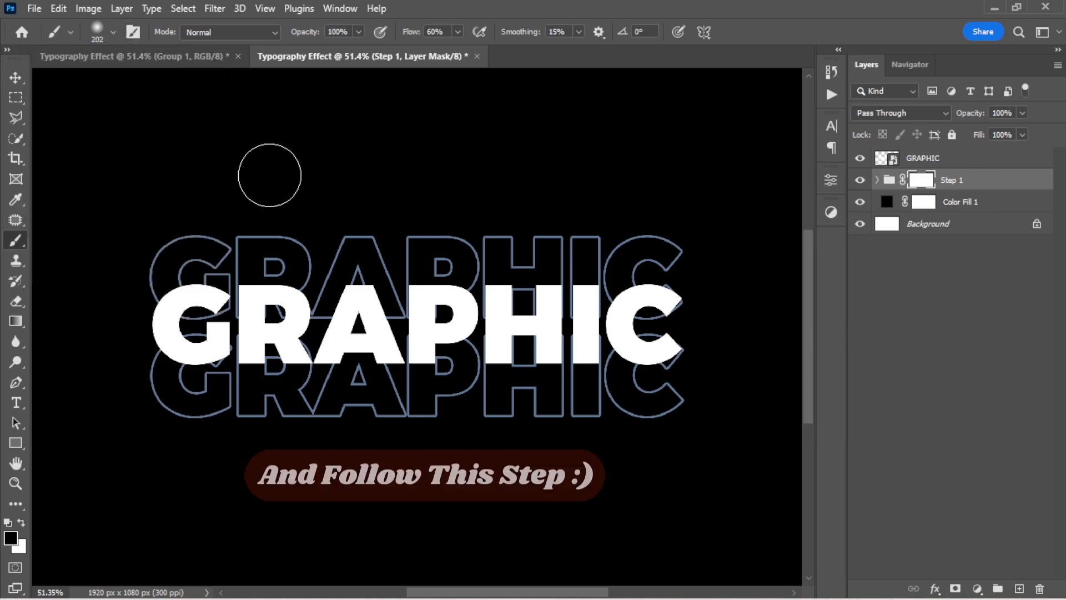
key(bracketleft)
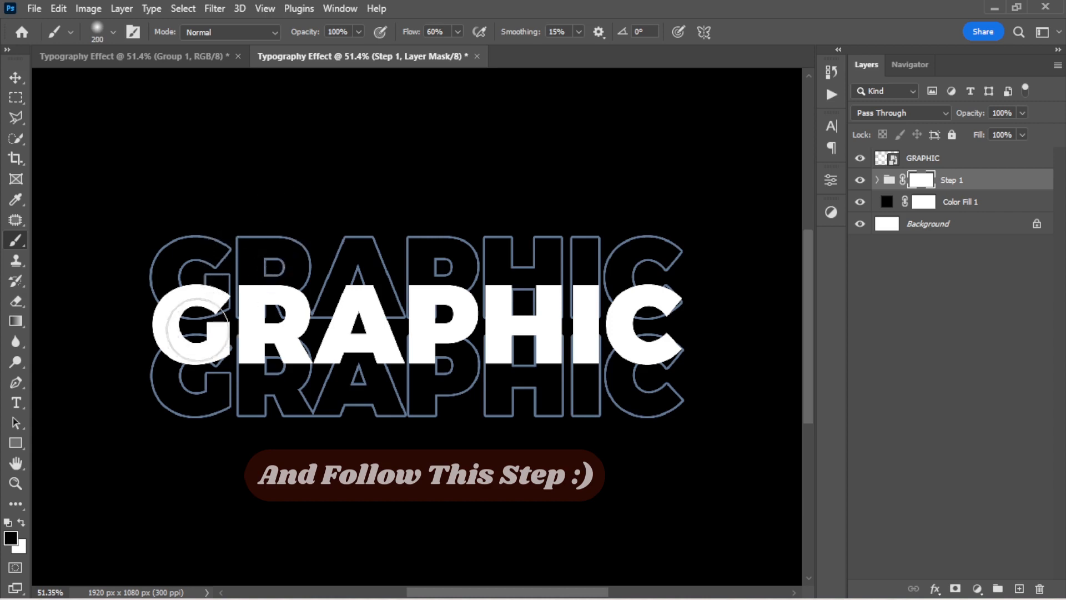
mouse_move(238, 331)
mouse_down()
mouse_move(273, 340)
mouse_move(329, 311)
mouse_move(409, 325)
mouse_move(677, 332)
mouse_move(538, 350)
mouse_move(426, 338)
mouse_move(190, 345)
mouse_up()
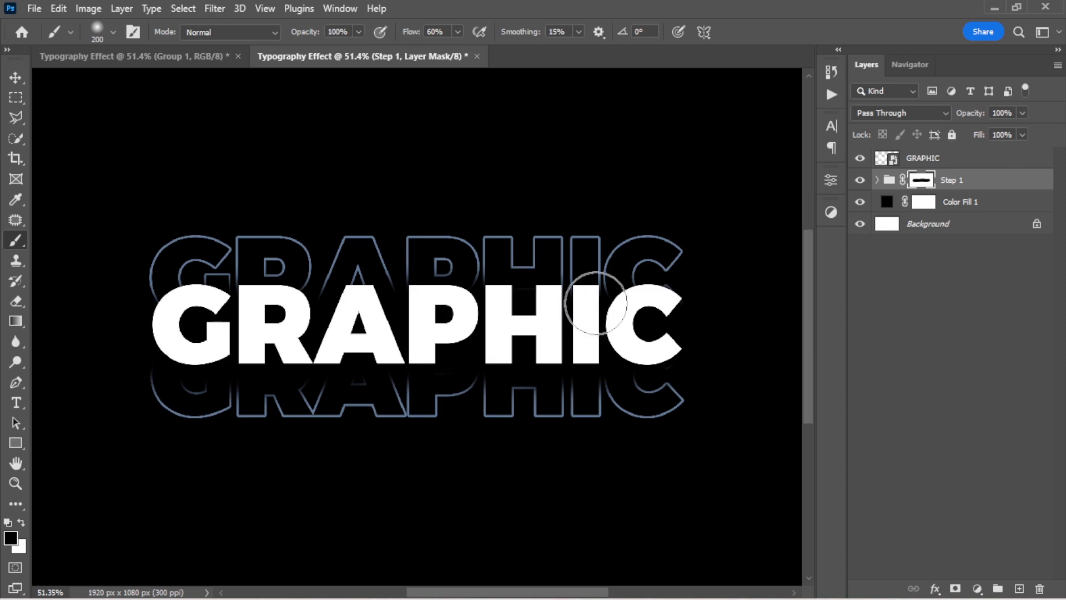
Step: Even out the fade on the Step 1 group's mask across the white word and compare the group hidden and shown
mouse_move(659, 307)
mouse_down()
mouse_move(250, 308)
mouse_move(158, 320)
mouse_move(342, 315)
mouse_up()
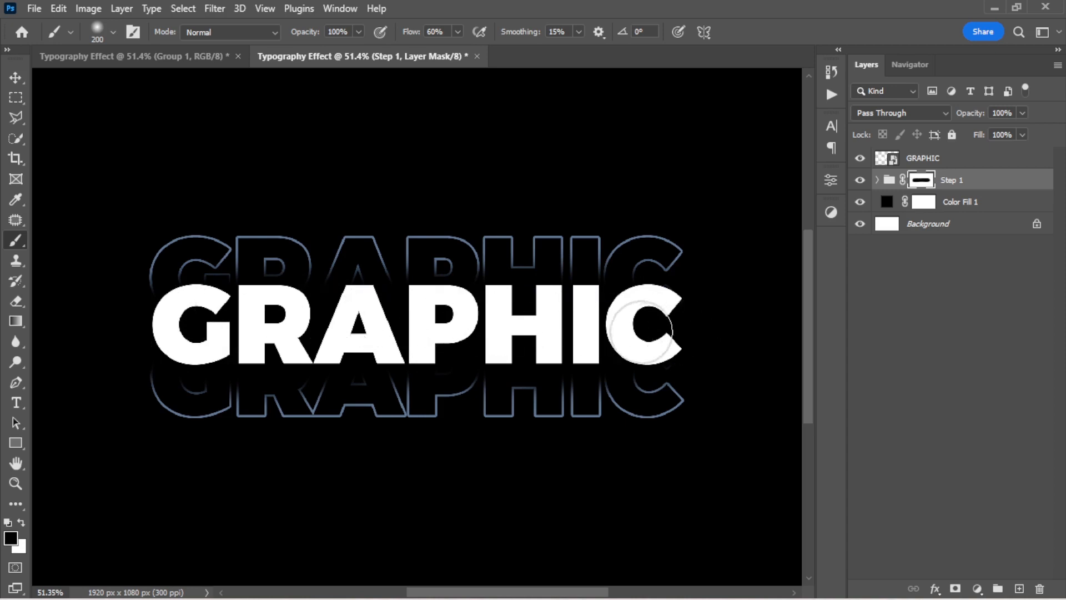
click(860, 182)
click(859, 182)
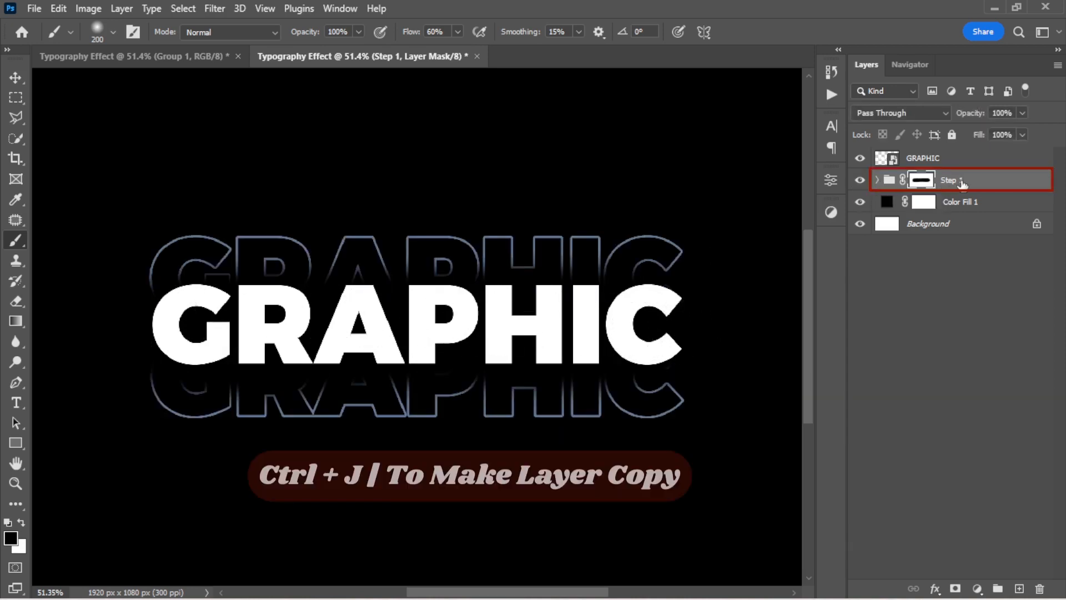
Step: Duplicate the Step 1 group and rename the copy "Step 2"
click(992, 185)
key(ctrl+j)
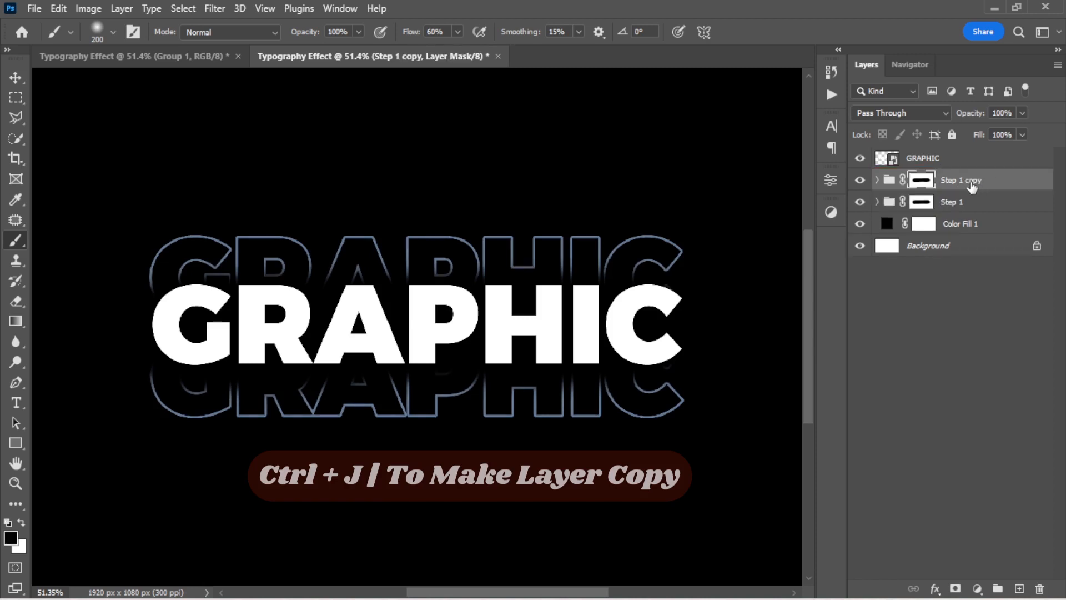
click(972, 187)
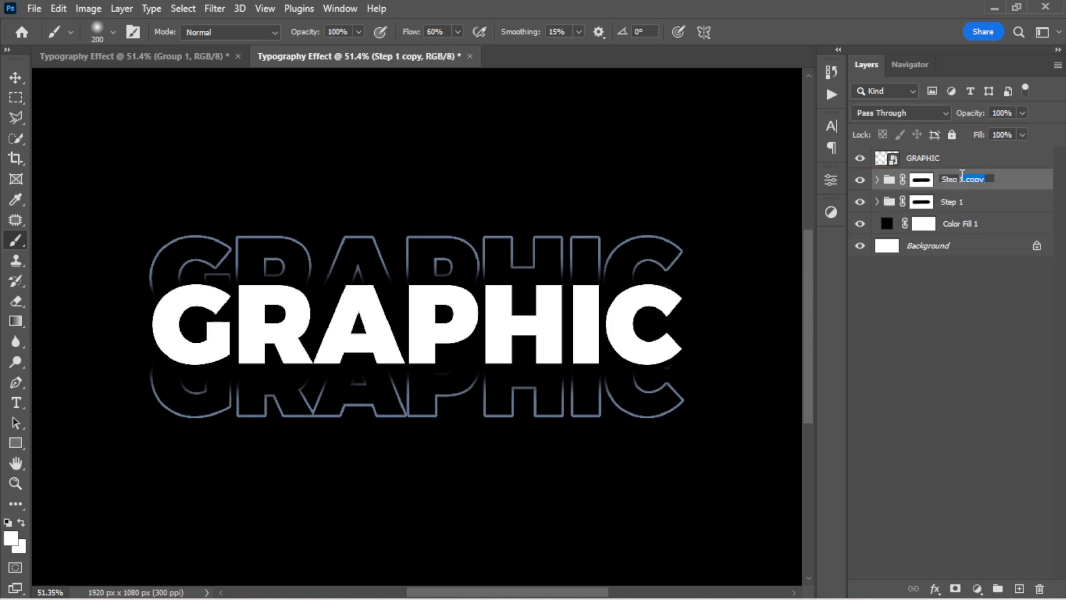
text(Step 2)
key(Return)
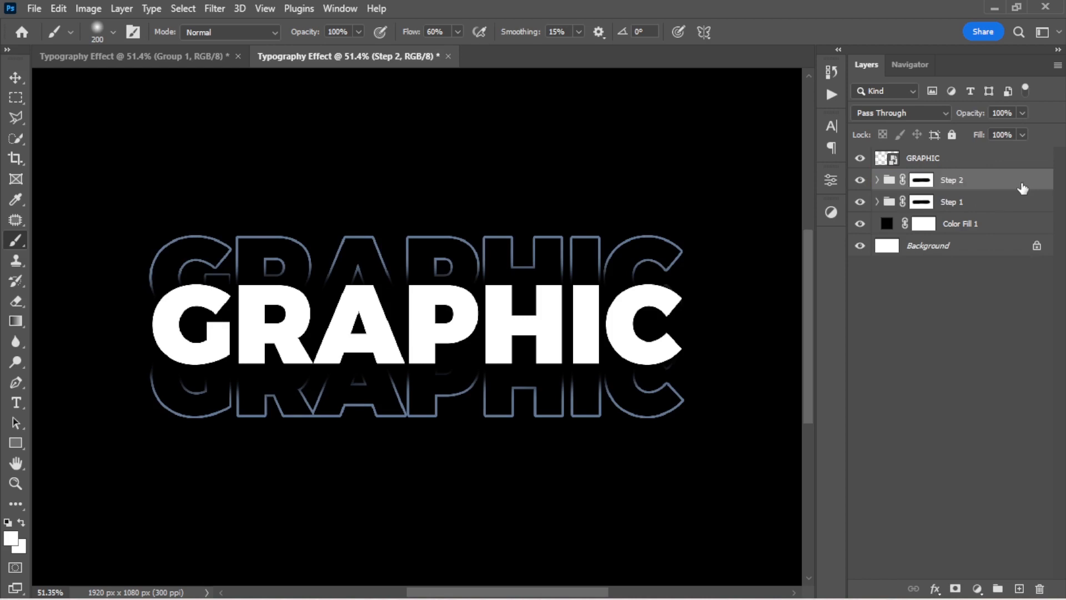
Step: In the Step 2 group, move the lower outlined word straight down and the upper one straight up by about 88 px
click(878, 180)
click(1050, 202)
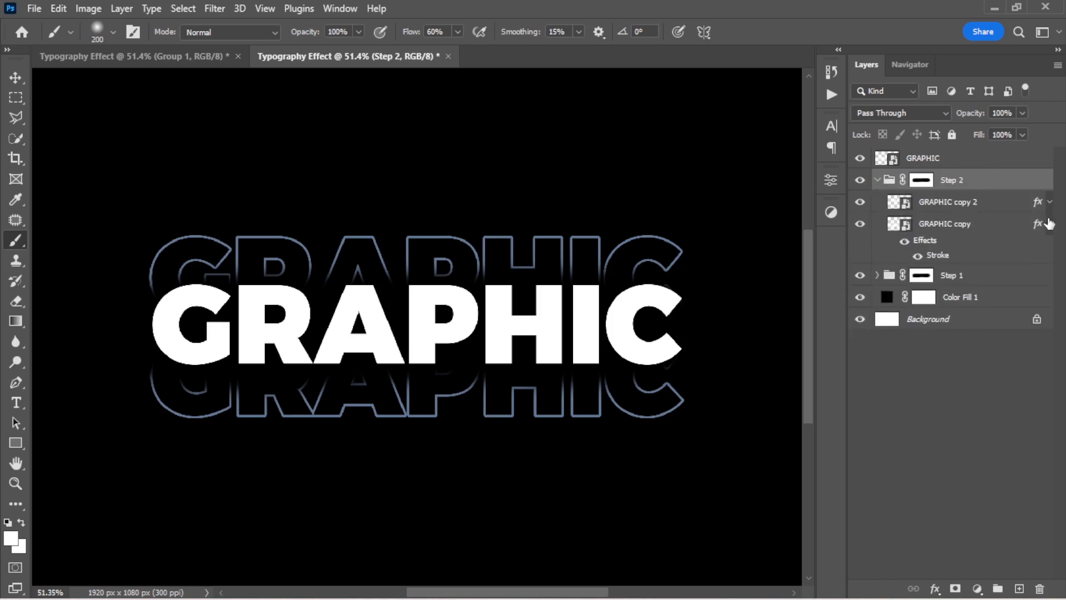
click(1050, 223)
click(991, 226)
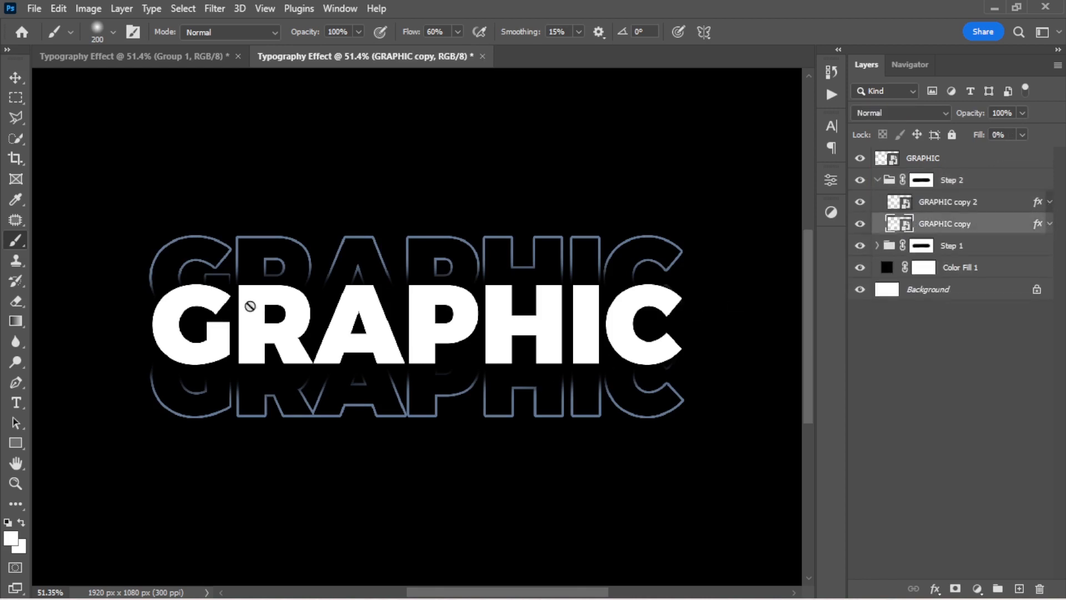
drag(16, 77, 59, 81)
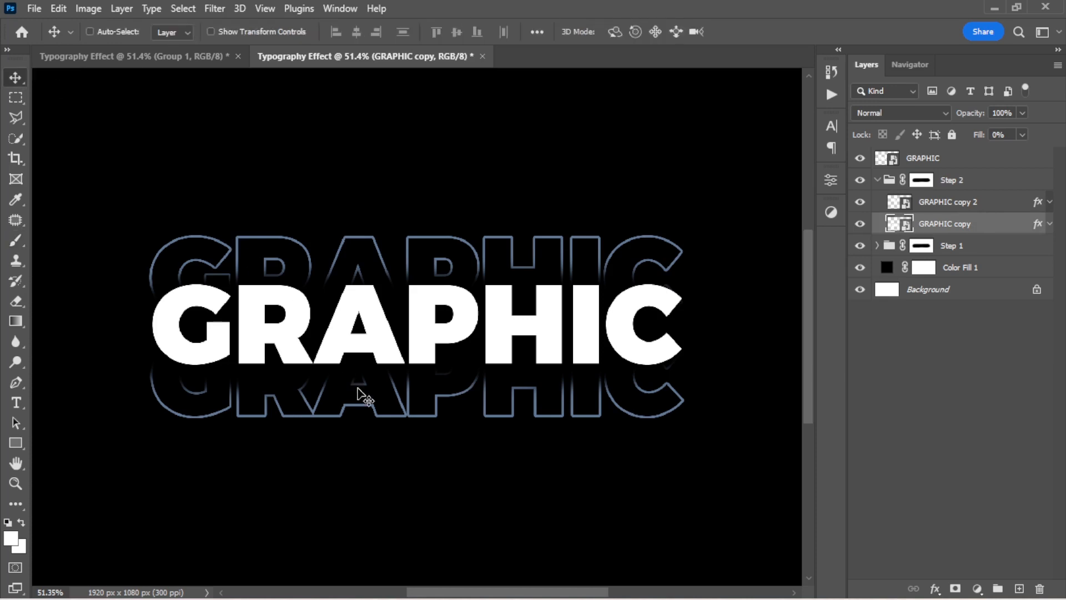
drag(358, 389, 359, 434)
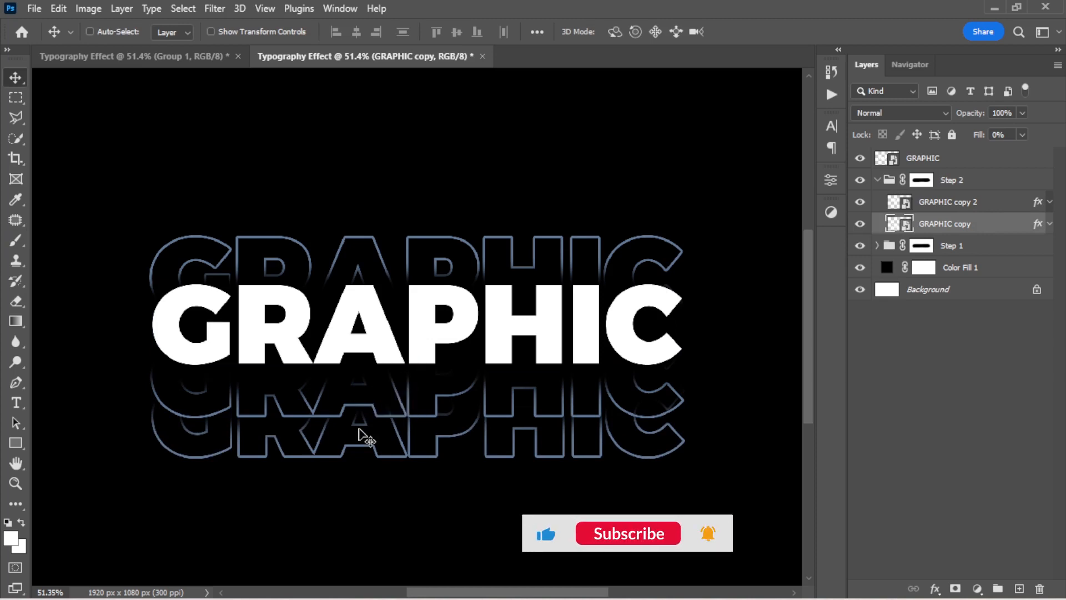
click(910, 204)
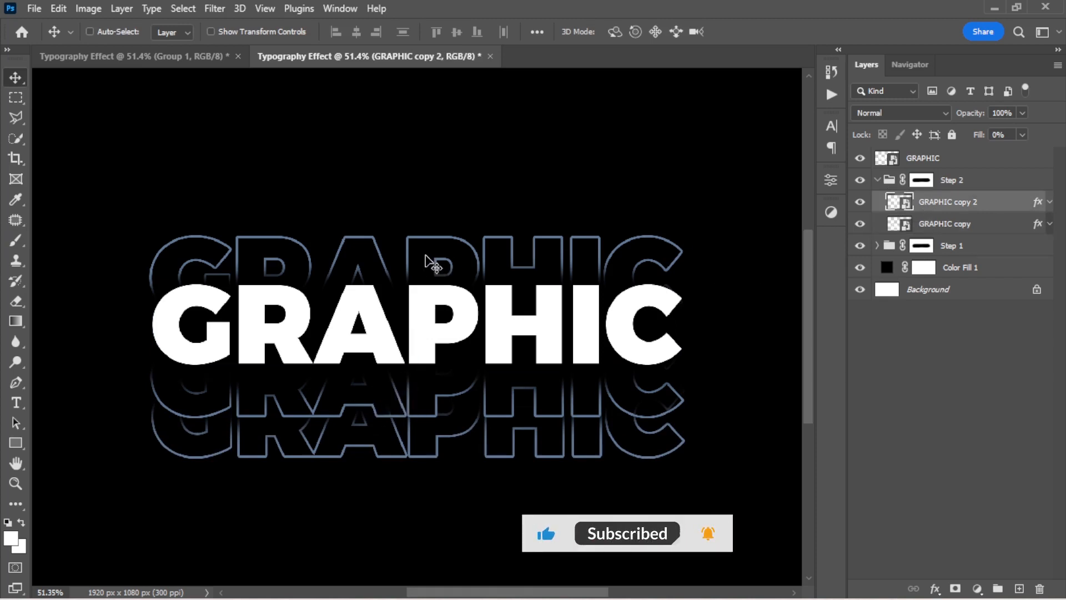
drag(427, 255, 427, 223)
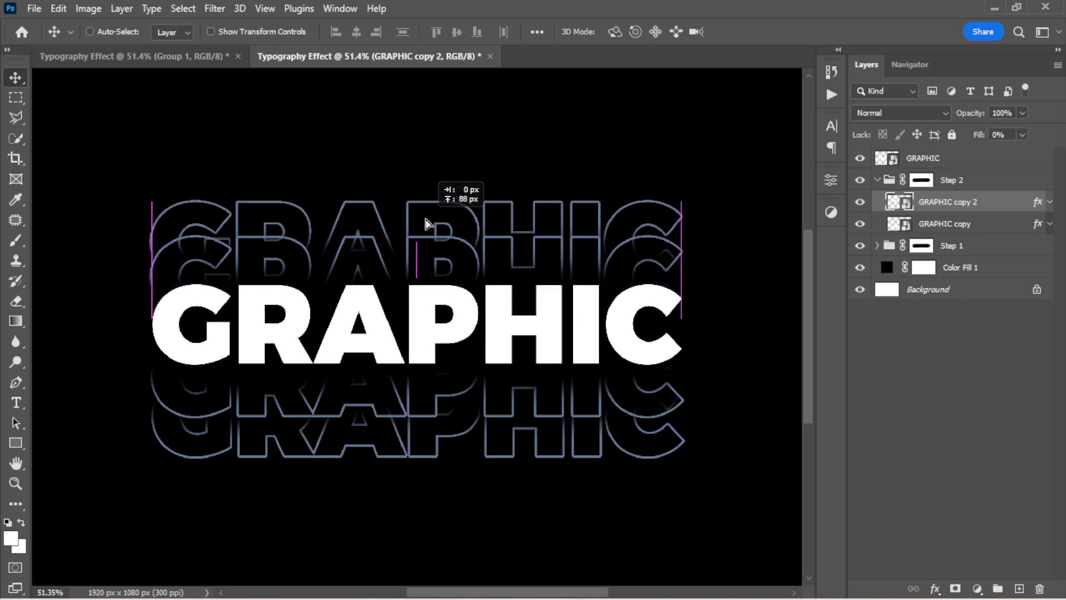
Step: Fade the inner halves of the Step 2 outlines on the group's layer mask with the black 200 px brush
click(878, 180)
click(917, 180)
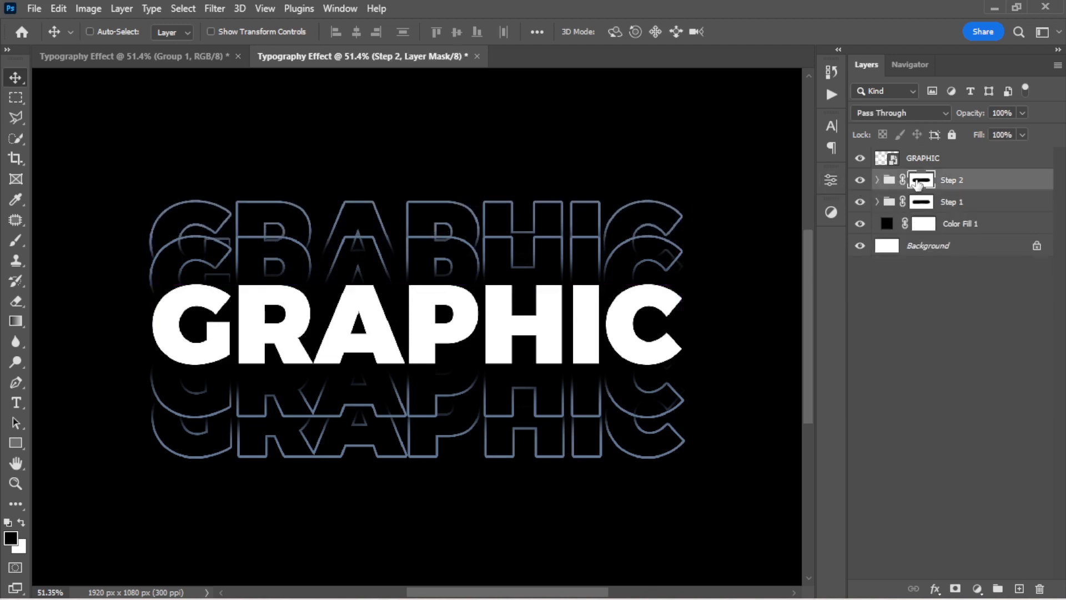
click(16, 240)
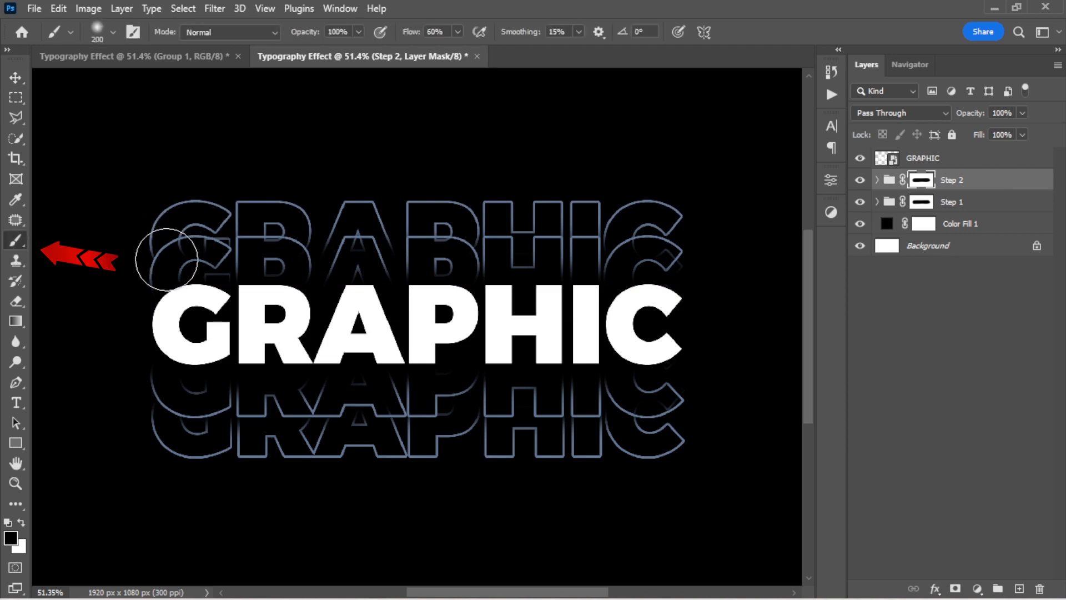
mouse_move(176, 271)
mouse_down()
mouse_move(494, 261)
mouse_move(700, 274)
mouse_move(652, 383)
mouse_move(665, 391)
mouse_move(109, 395)
mouse_up()
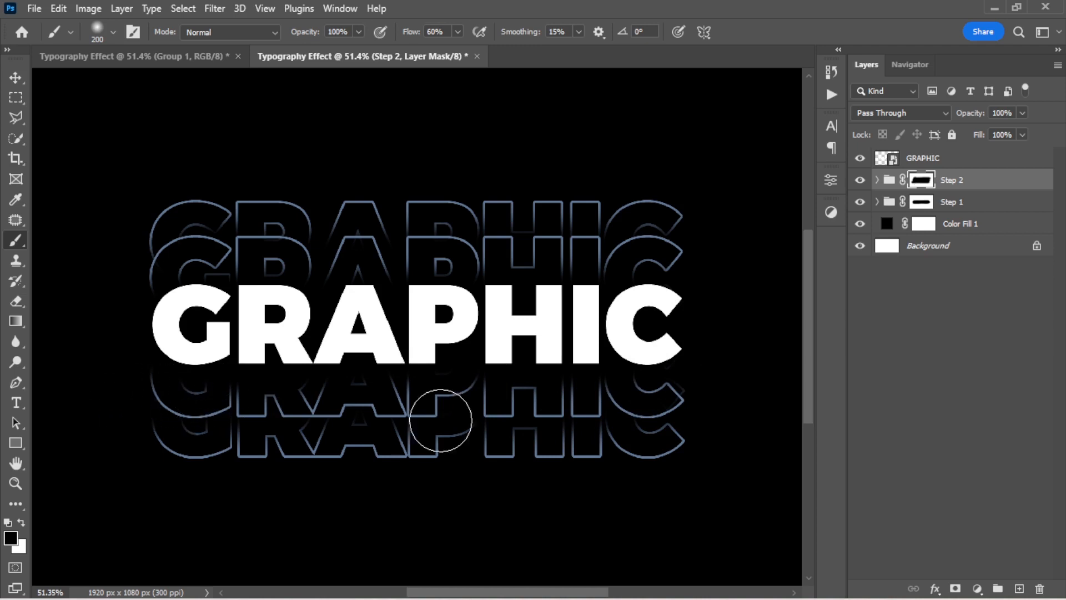
mouse_move(674, 401)
mouse_down()
mouse_move(681, 391)
mouse_move(654, 380)
mouse_move(661, 390)
mouse_move(622, 393)
mouse_move(260, 381)
mouse_up()
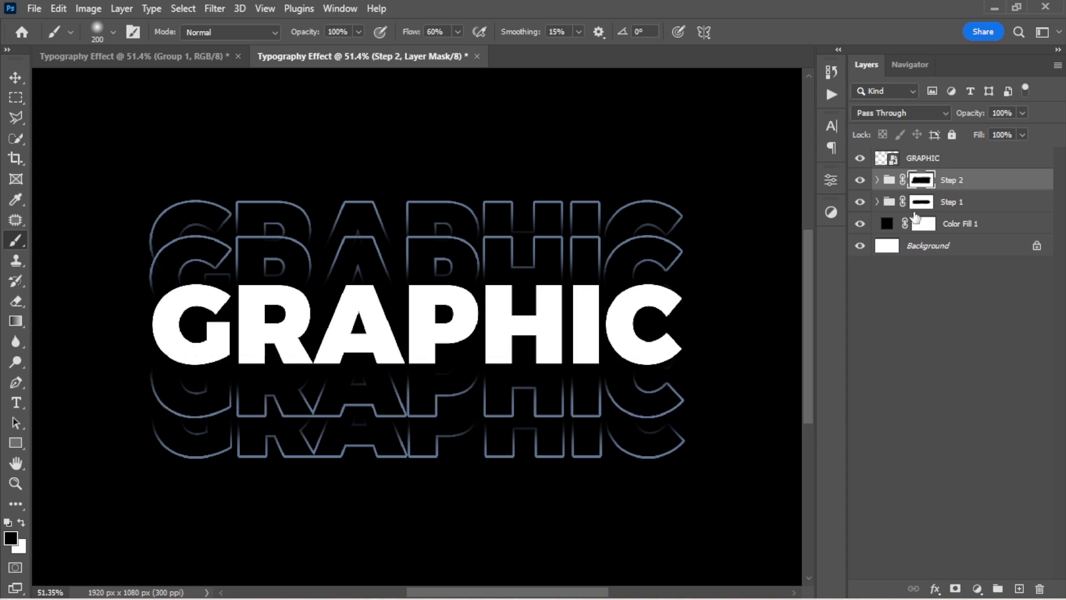
Step: Duplicate the Step 2 group and rename the copy "Step 3 final"
click(978, 181)
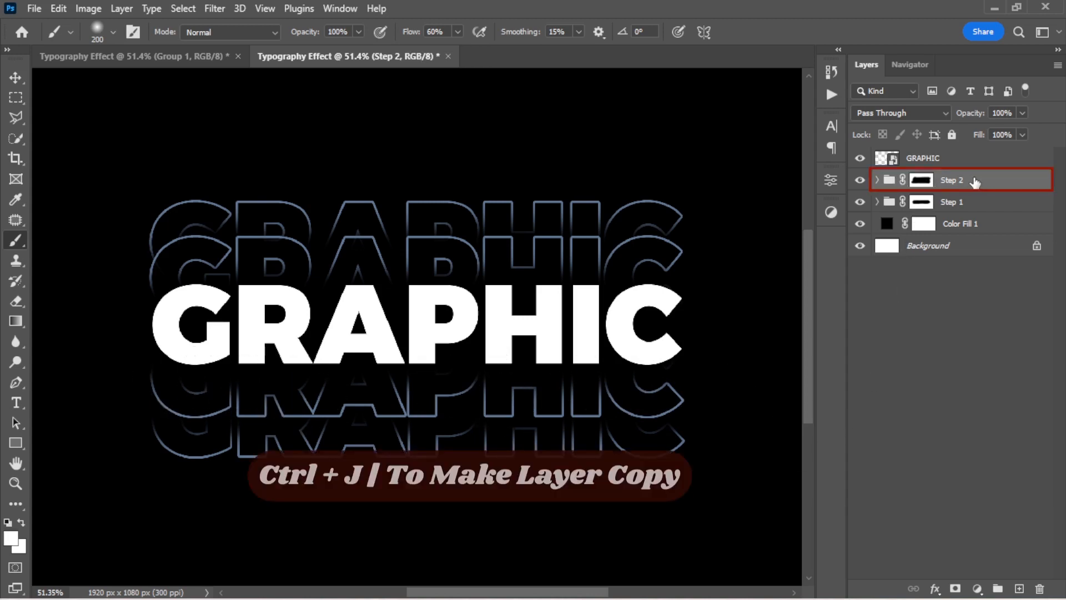
key(ctrl+j)
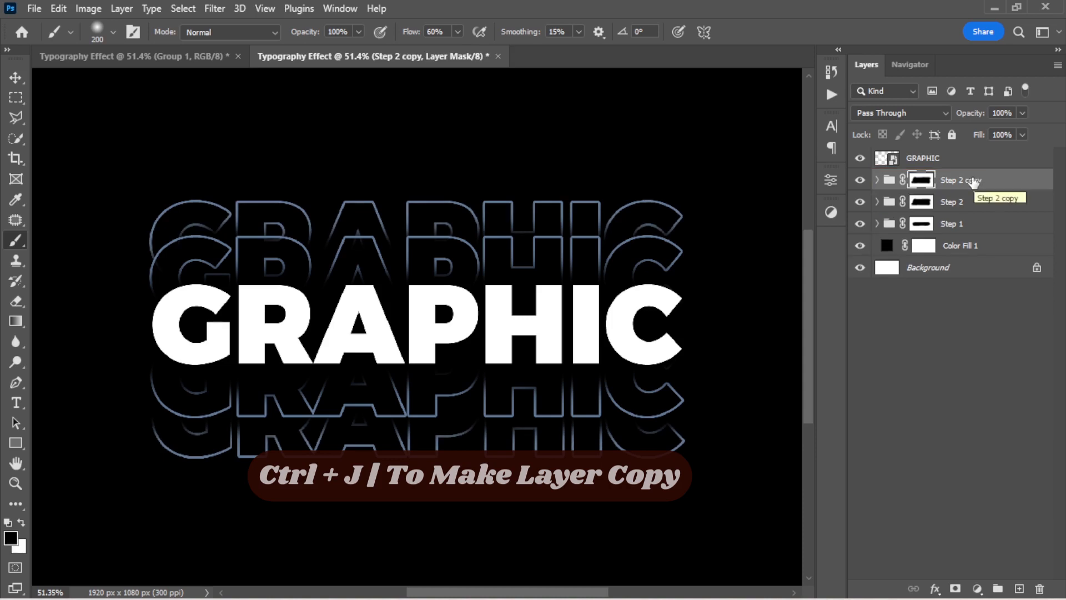
double_click(981, 180)
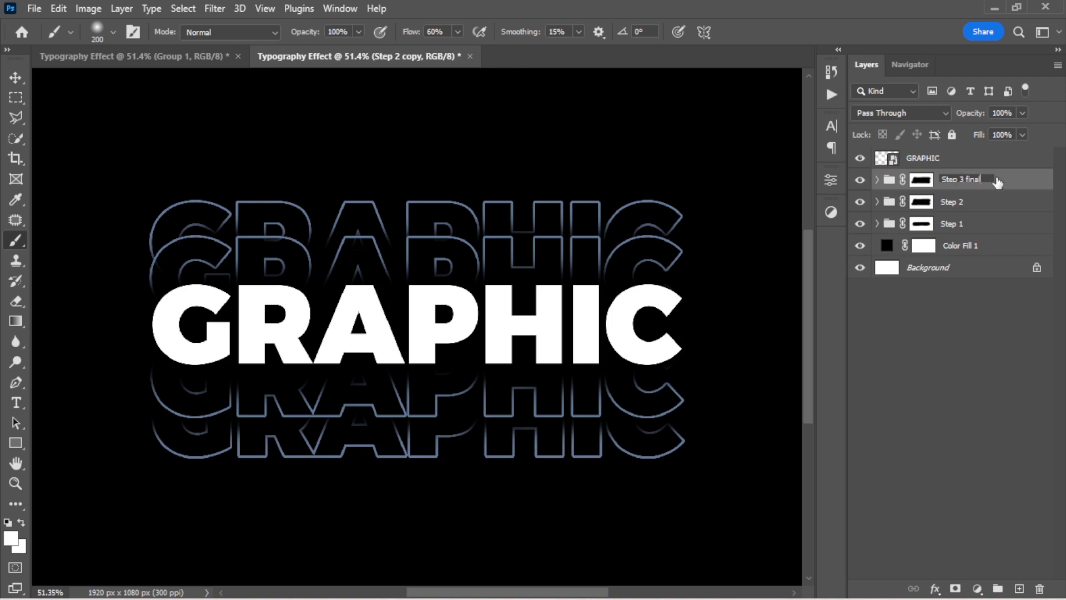
key(Return)
Step: In the Step 3 final group, move GRAPHIC copy straight down and GRAPHIC copy 2 straight up, beyond the Step 2 outlines
click(877, 180)
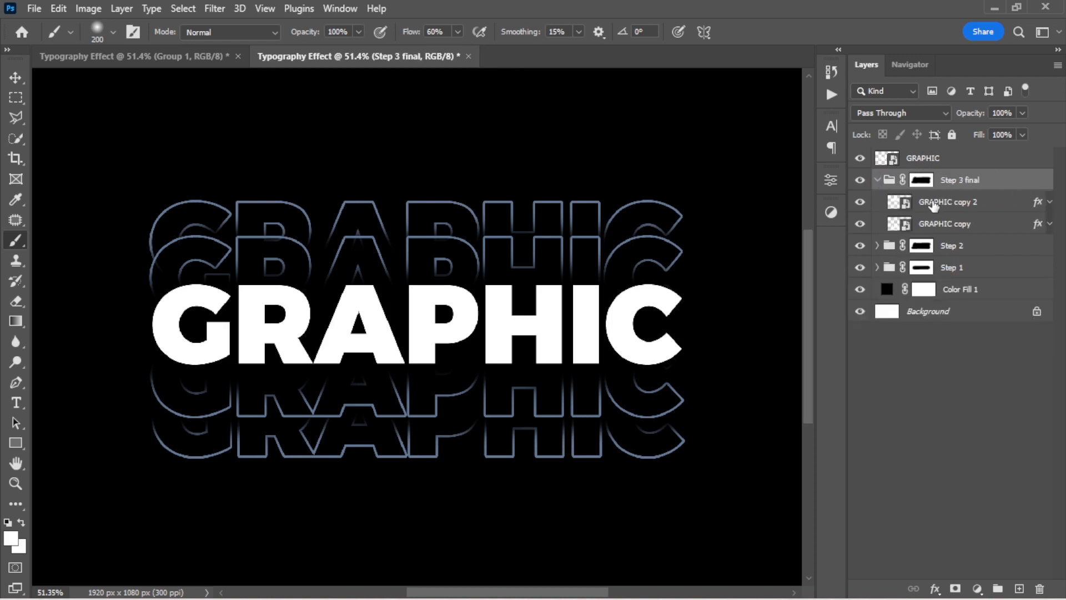
click(954, 224)
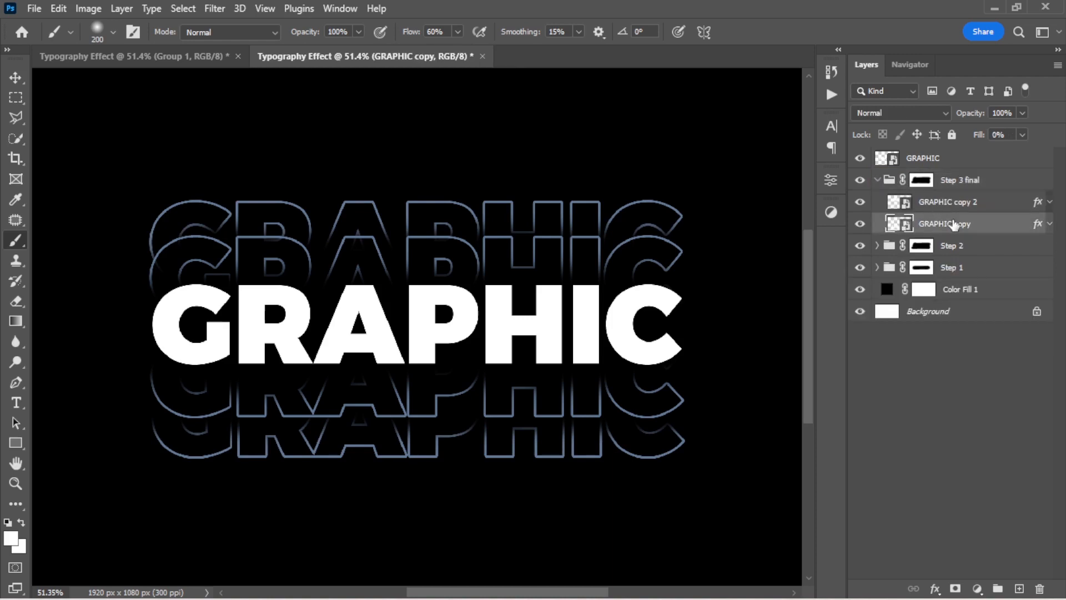
click(15, 78)
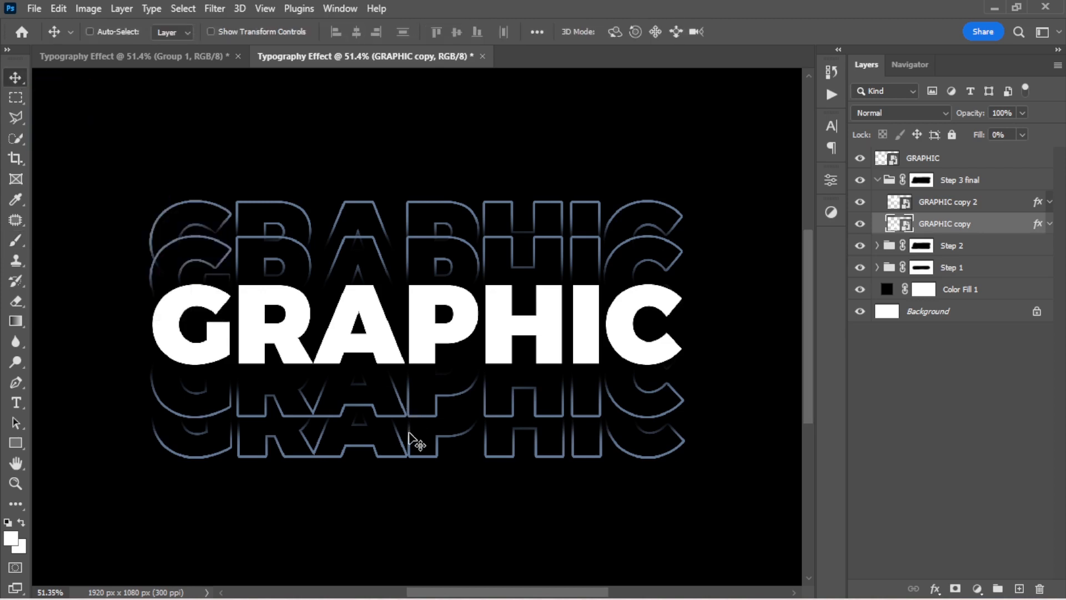
drag(410, 439, 412, 469)
click(933, 206)
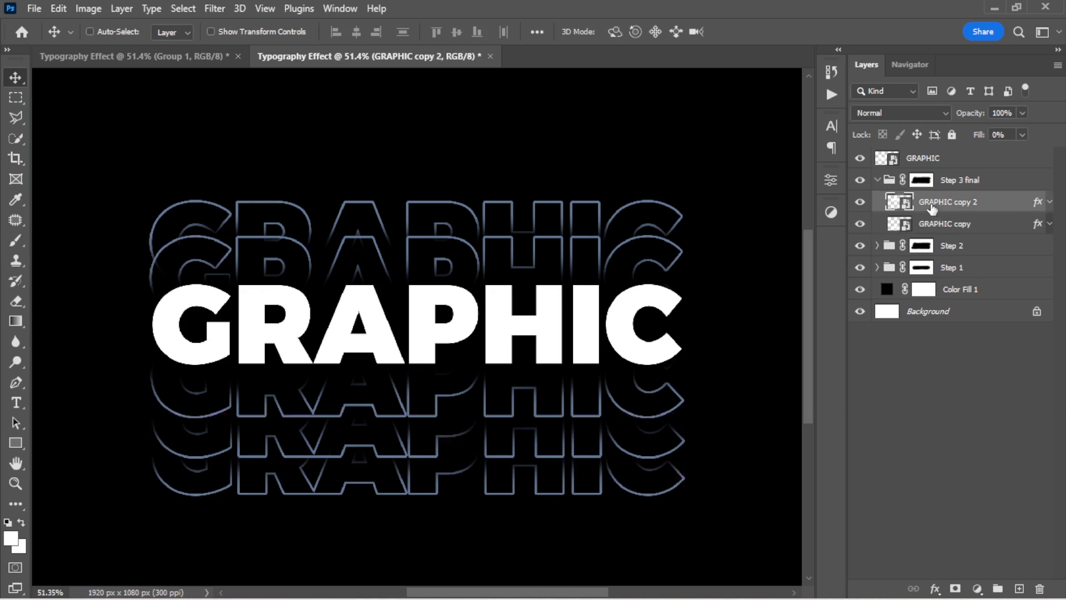
drag(446, 218, 453, 178)
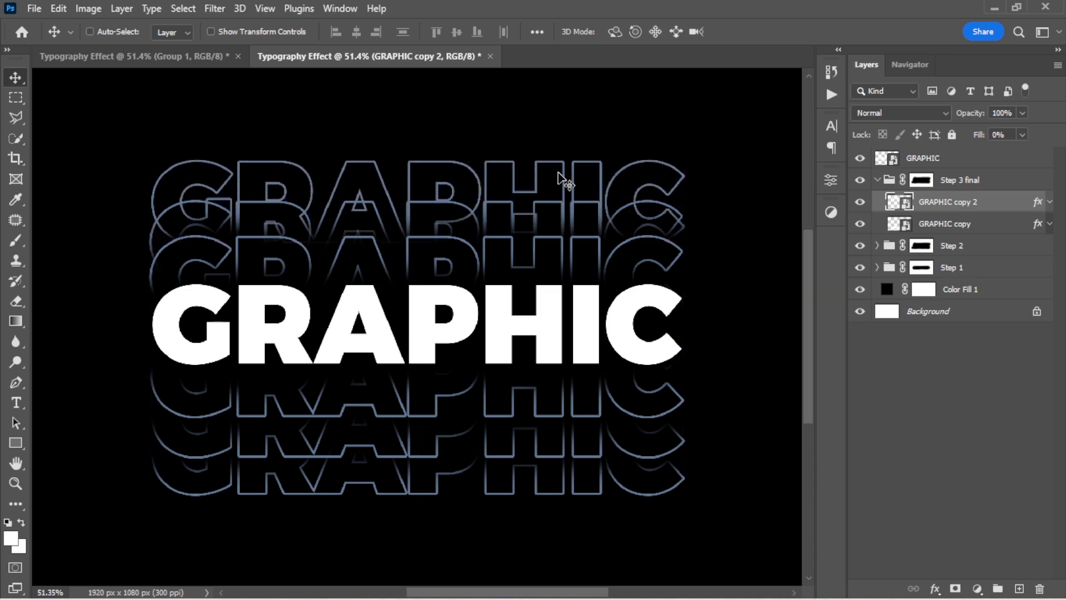
Step: Fade the lower half of the topmost outlined word on the Step 3 final mask with the black 200 px brush
click(878, 179)
click(922, 181)
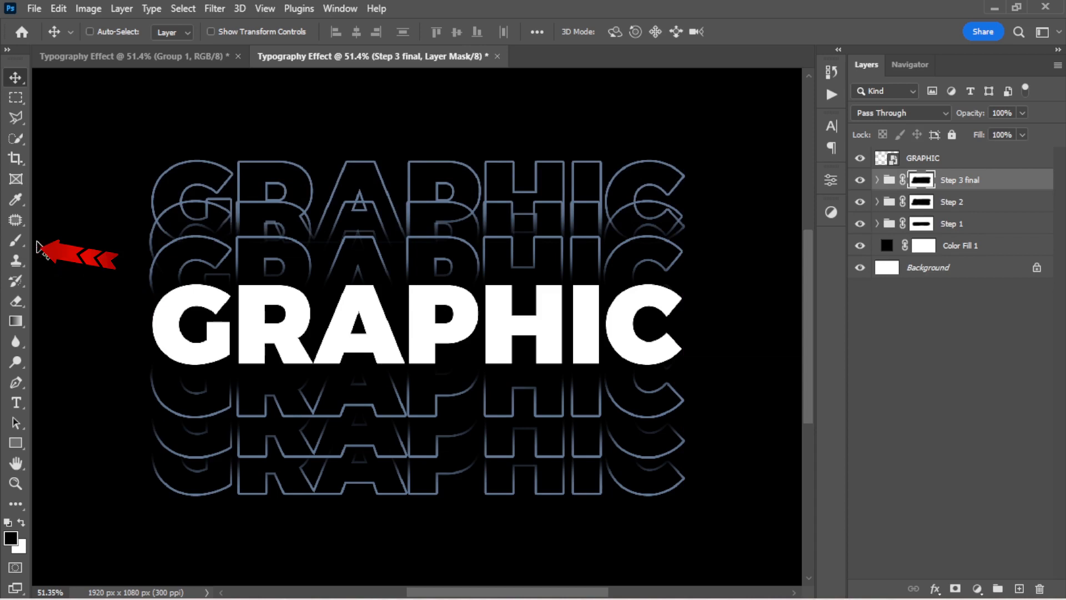
click(16, 240)
mouse_move(164, 240)
mouse_down()
mouse_move(179, 239)
mouse_move(166, 231)
mouse_move(241, 239)
mouse_move(244, 228)
mouse_move(408, 224)
mouse_move(333, 232)
mouse_move(670, 238)
mouse_move(615, 228)
mouse_move(192, 232)
mouse_move(245, 236)
mouse_up()
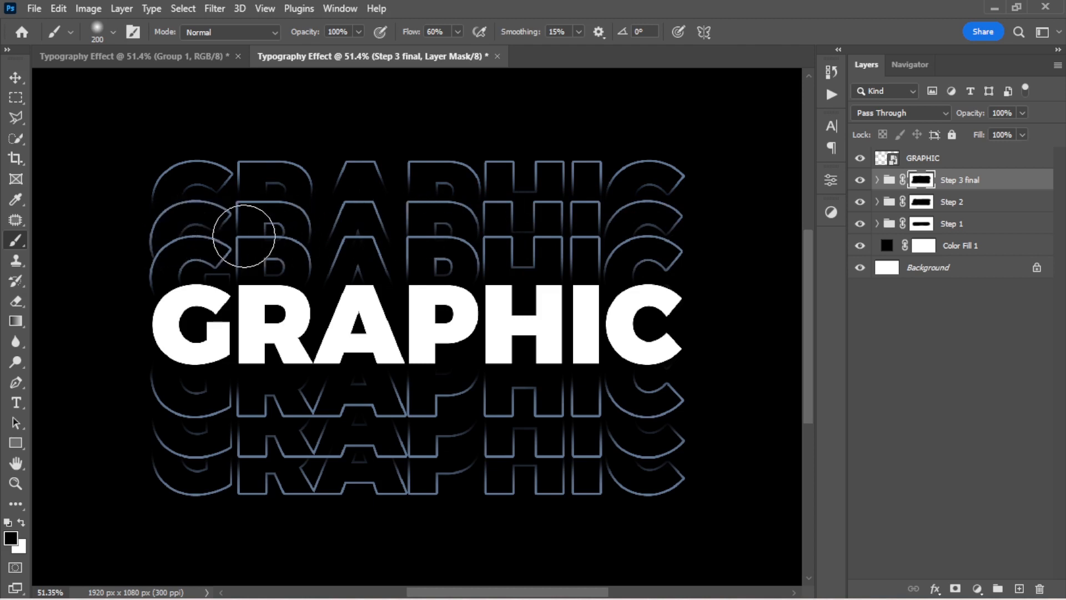
Step: Fade the upper half of the bottommost outlined word on the Step 3 final mask, undoing and repainting uneven strokes, and touch up the top outline
mouse_move(638, 430)
mouse_down()
mouse_move(659, 438)
mouse_move(444, 445)
mouse_up()
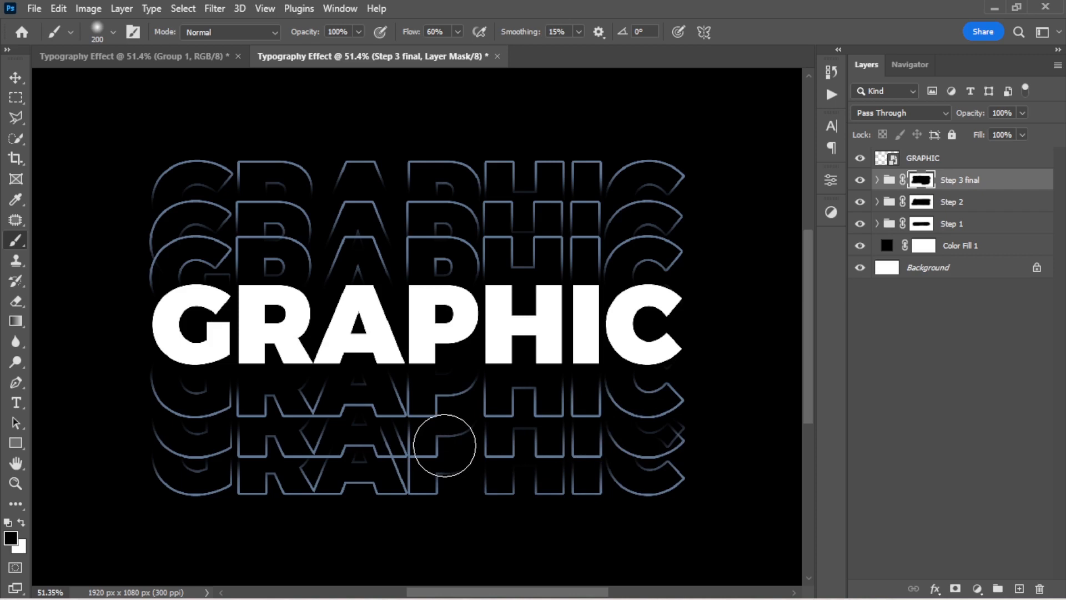
key(ctrl+z)
key(ctrl+z)
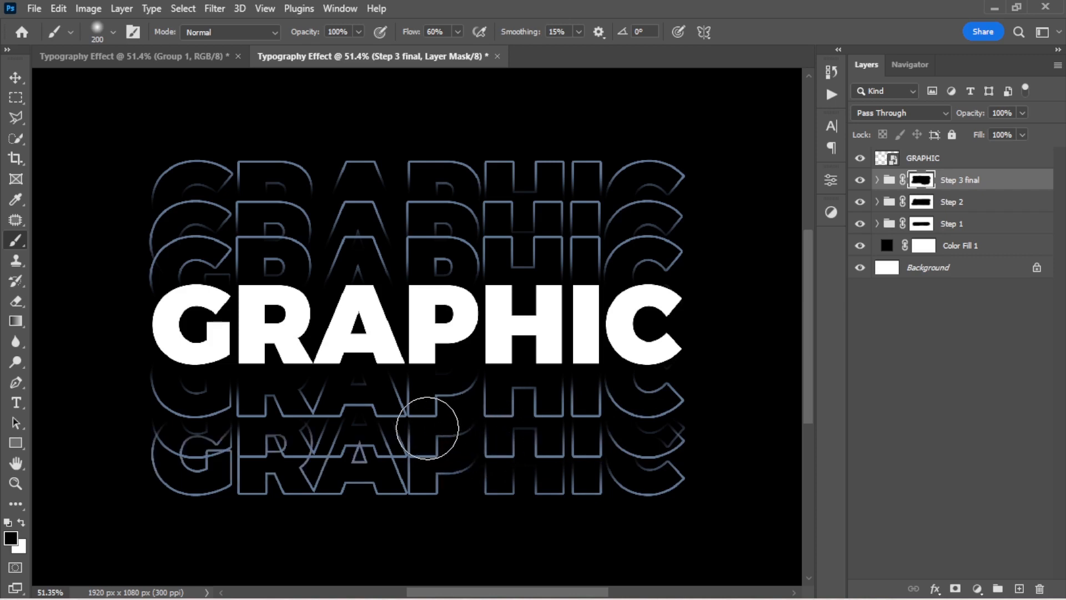
drag(427, 429, 152, 429)
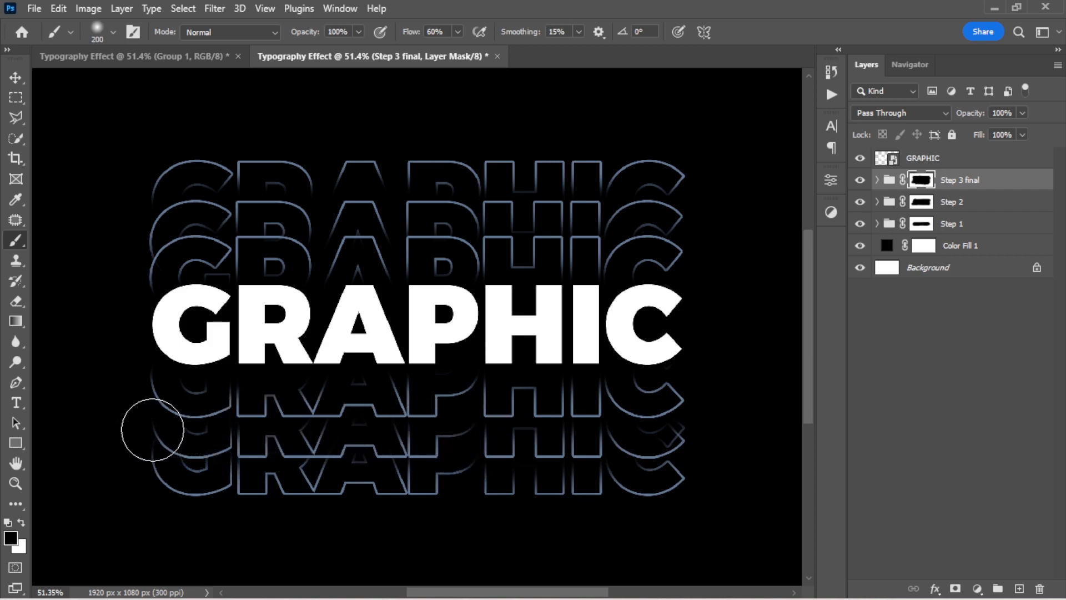
key(ctrl+z)
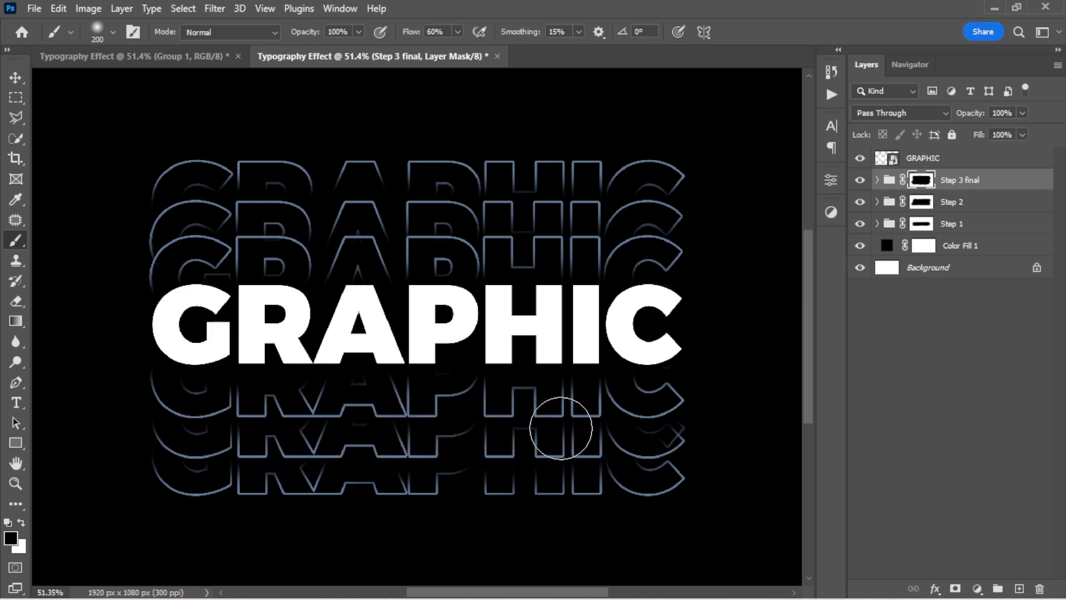
mouse_move(653, 428)
mouse_down()
mouse_move(151, 427)
mouse_move(242, 428)
mouse_up()
drag(170, 222, 165, 227)
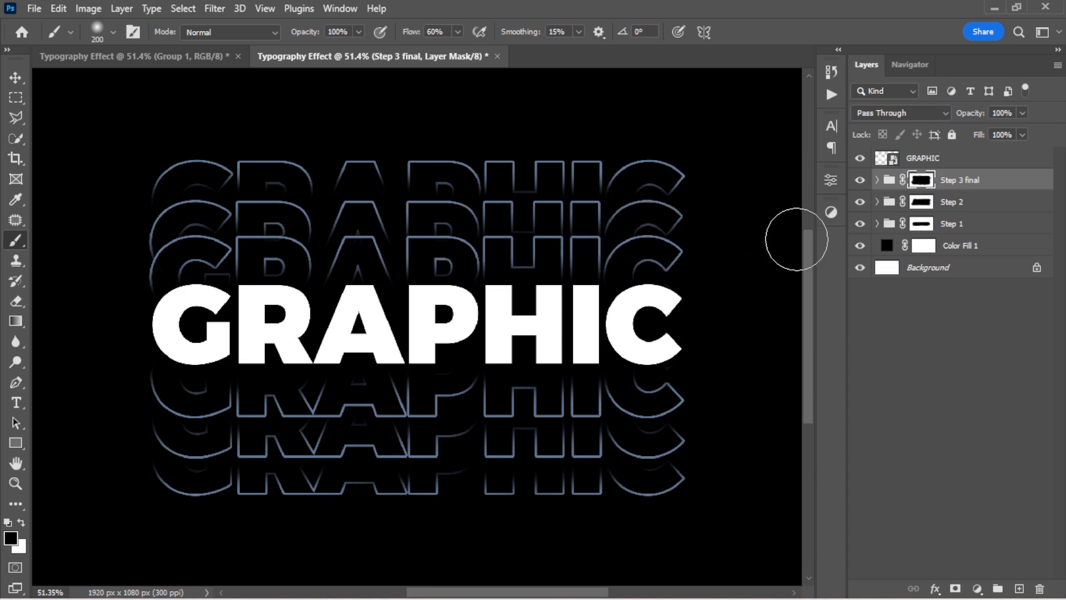
Step: Group the Step 1, Step 2 and Step 3 final groups into one parent group
click(16, 78)
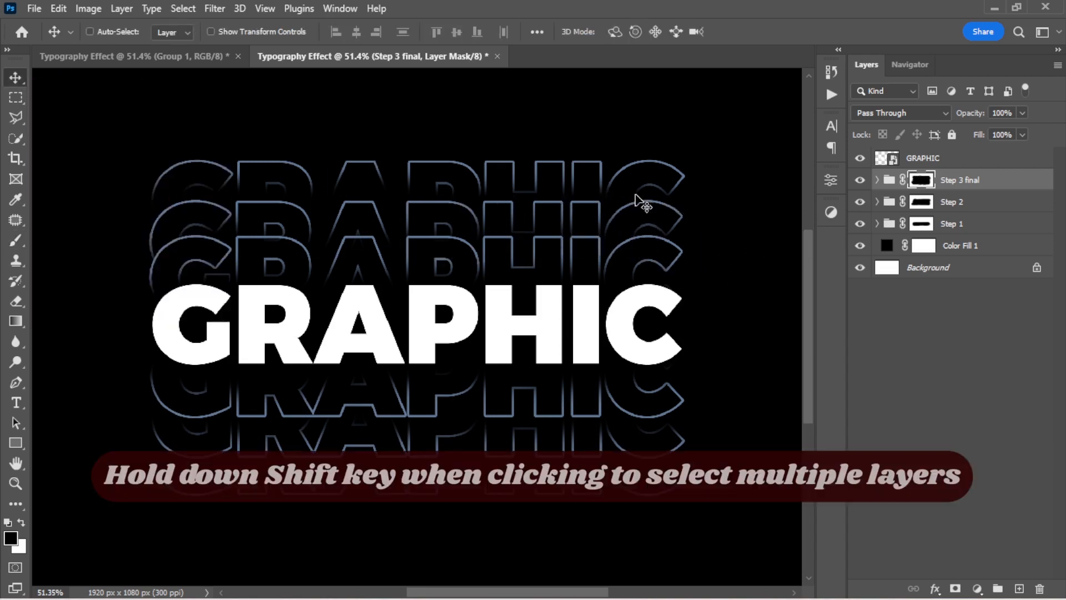
shift+click(973, 227)
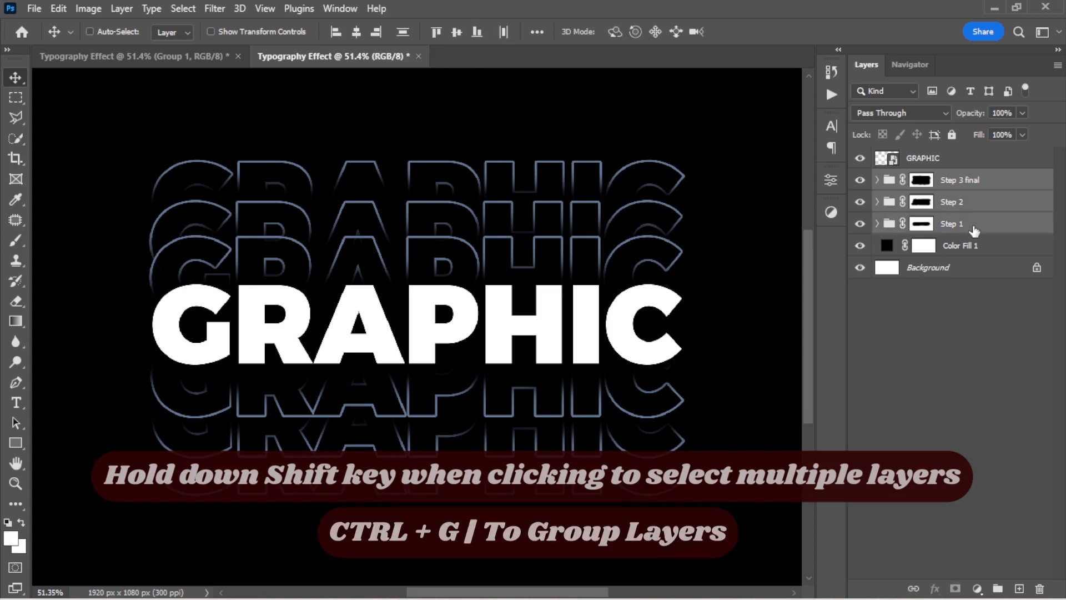
key(ctrl+g)
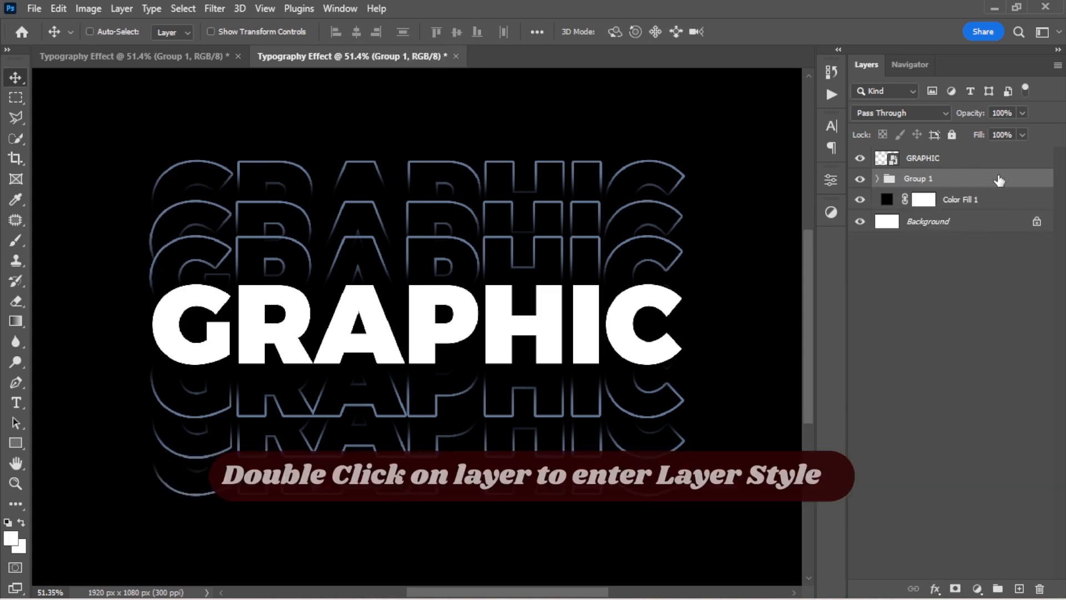
Step: Apply a Gradient Overlay to Group 1 using the Purple_03 preset from the Purples folder
double_click(1000, 180)
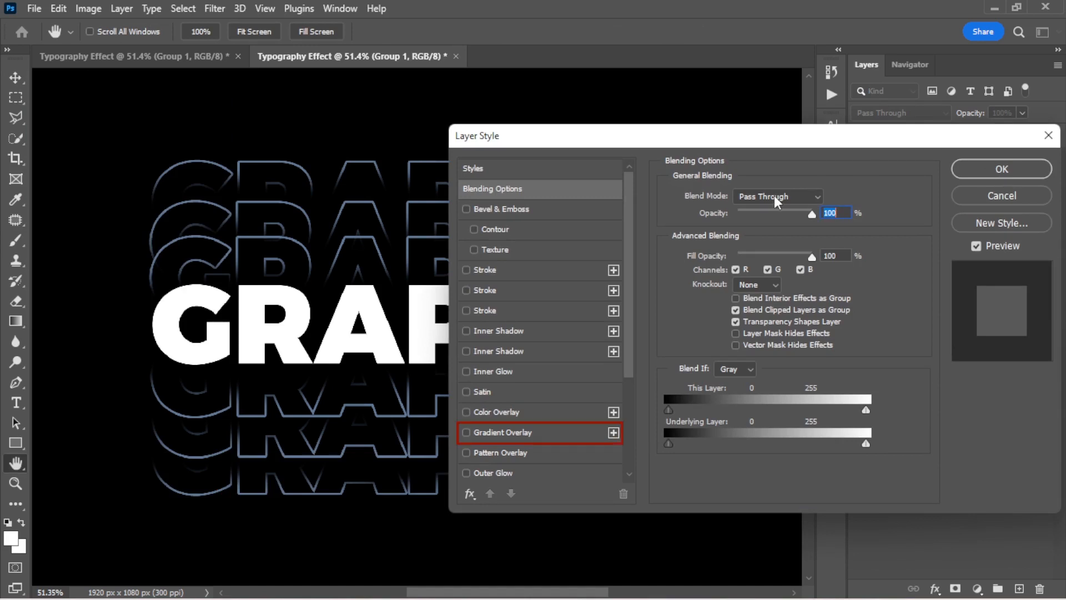
click(521, 428)
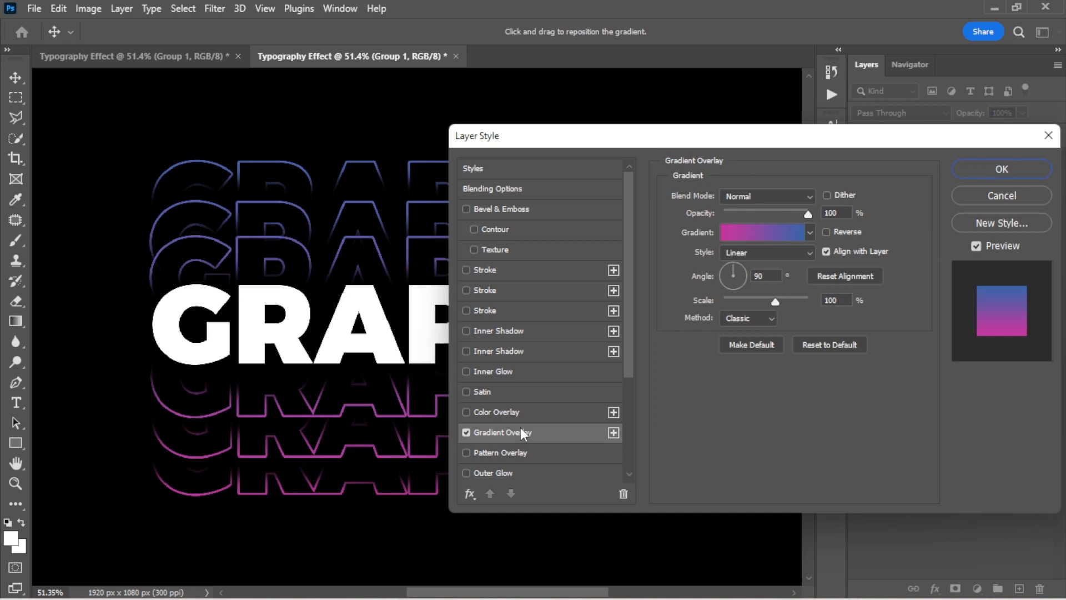
click(761, 233)
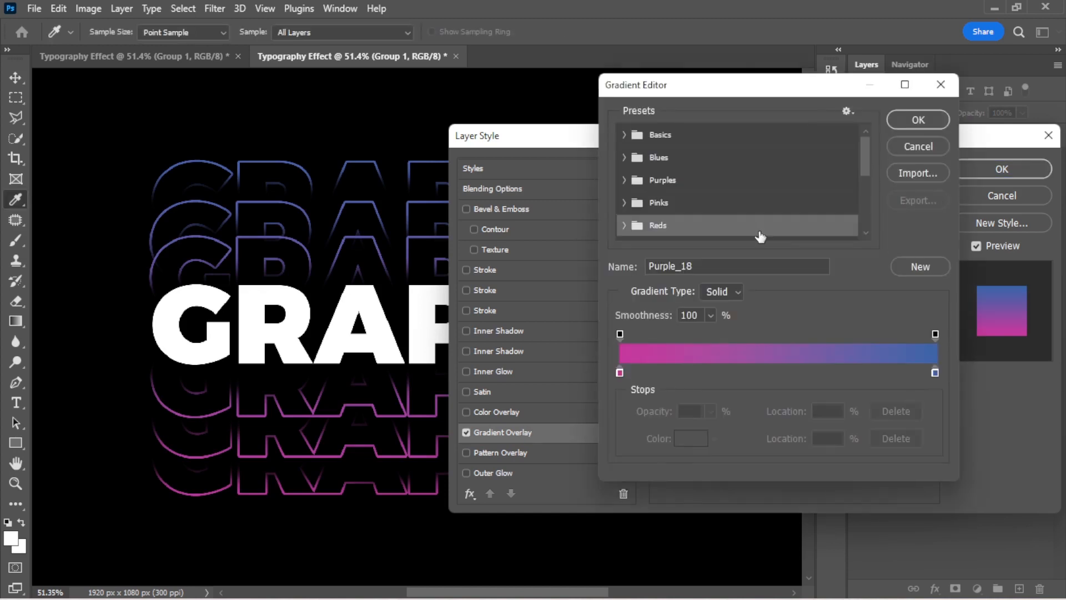
click(625, 180)
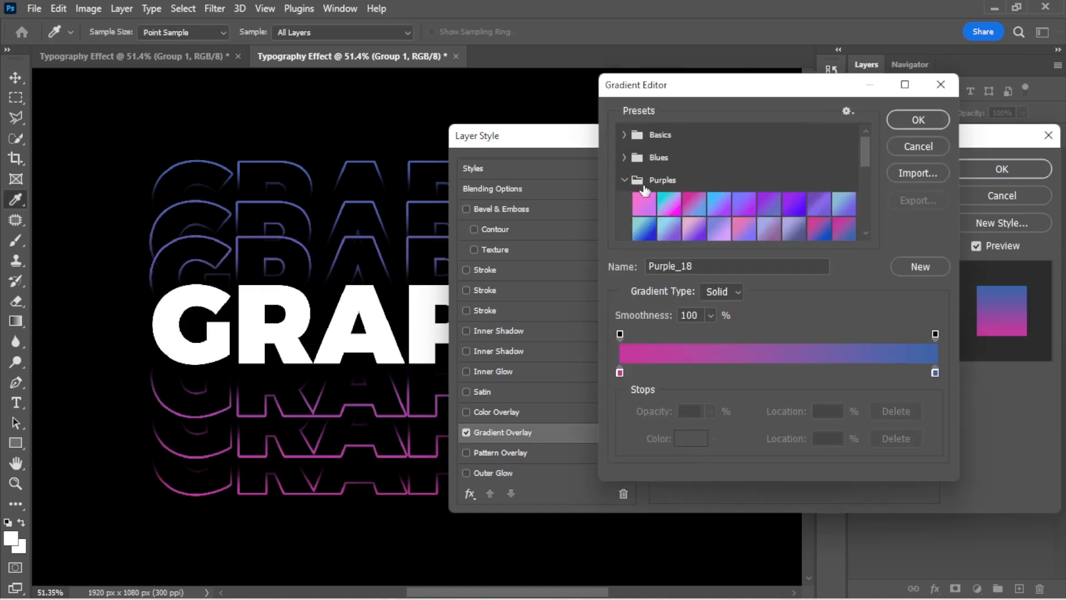
click(695, 205)
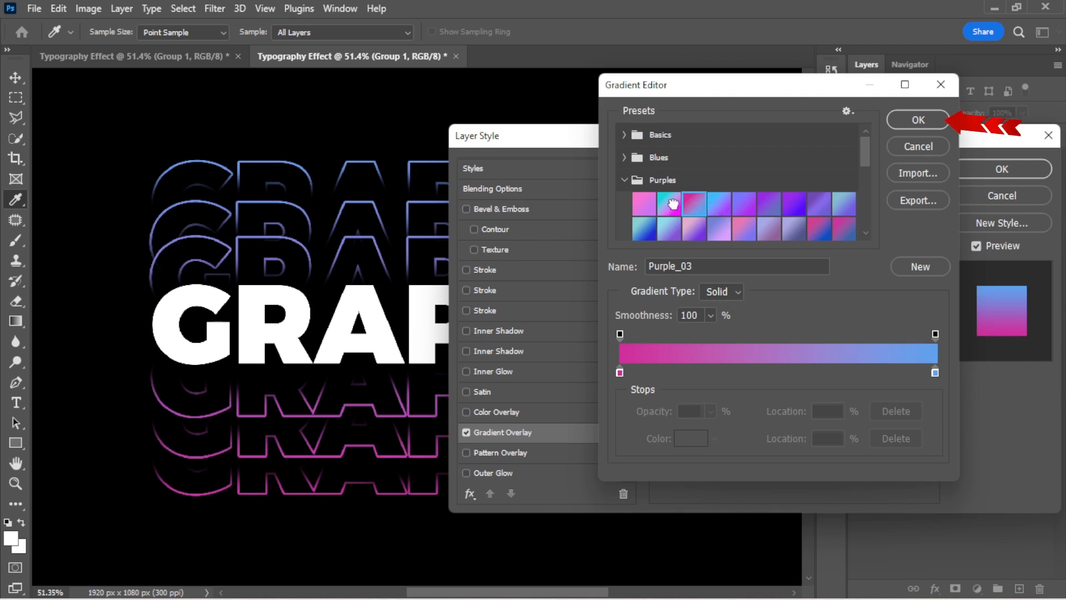
click(673, 205)
click(695, 203)
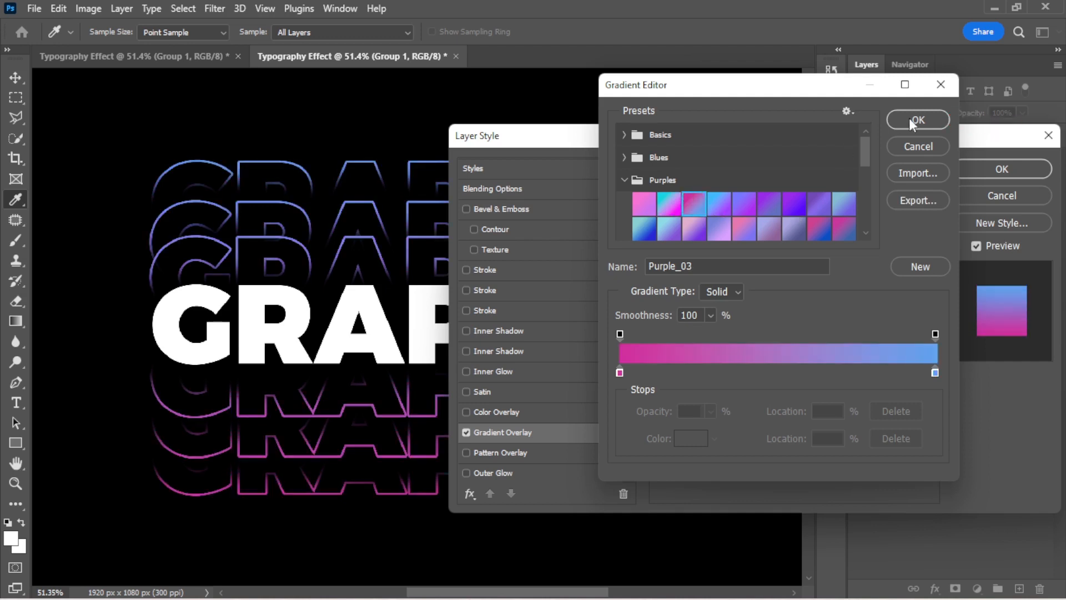
click(910, 119)
click(986, 168)
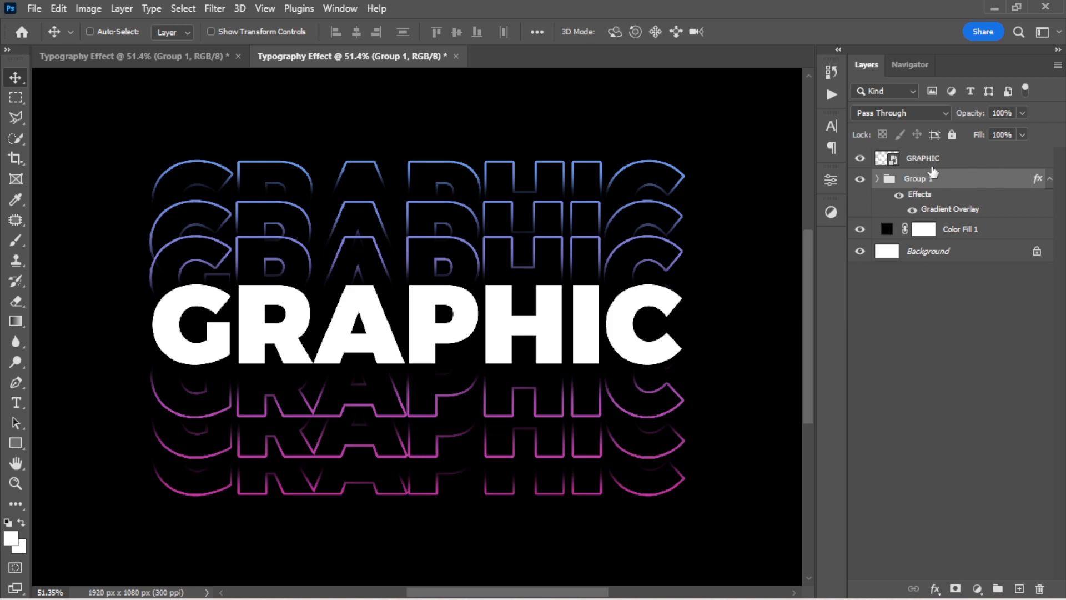
Step: Enable two Drop Shadow effects in the layer style of the white GRAPHIC layer
click(861, 160)
click(860, 159)
click(913, 160)
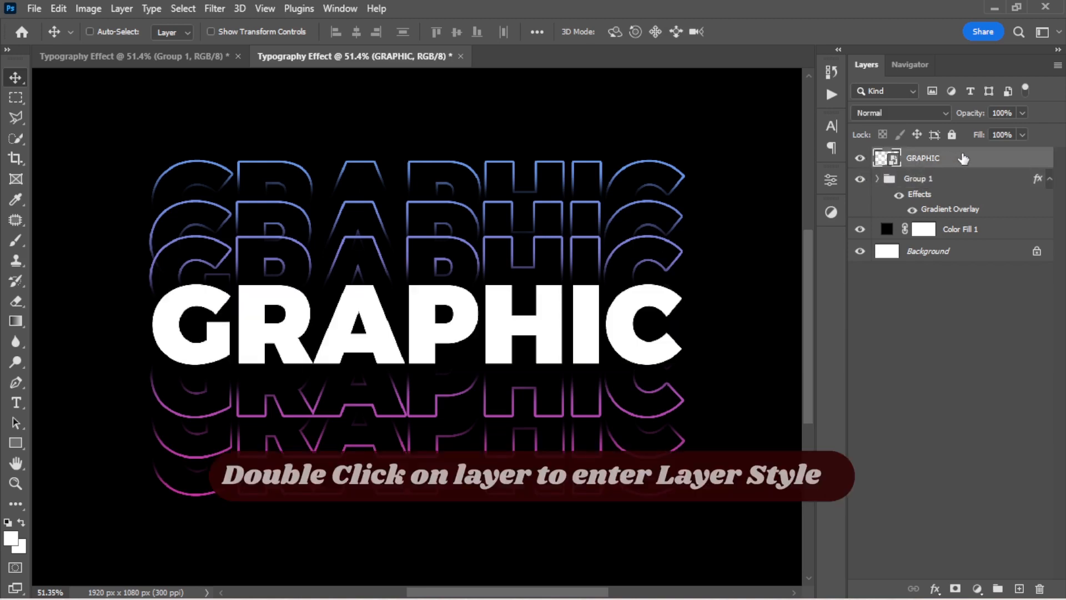
double_click(964, 159)
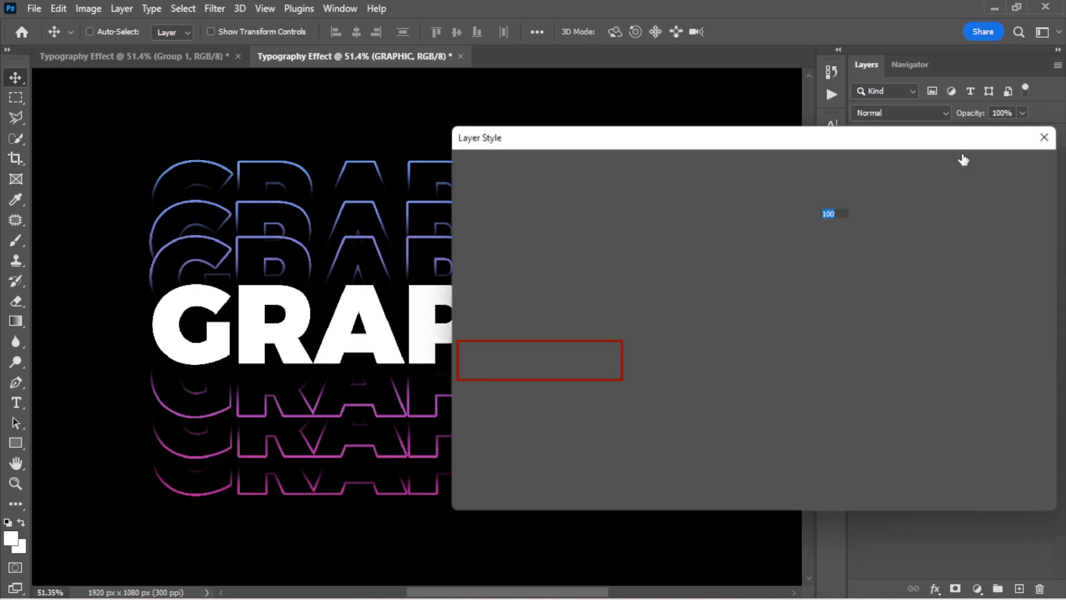
click(467, 351)
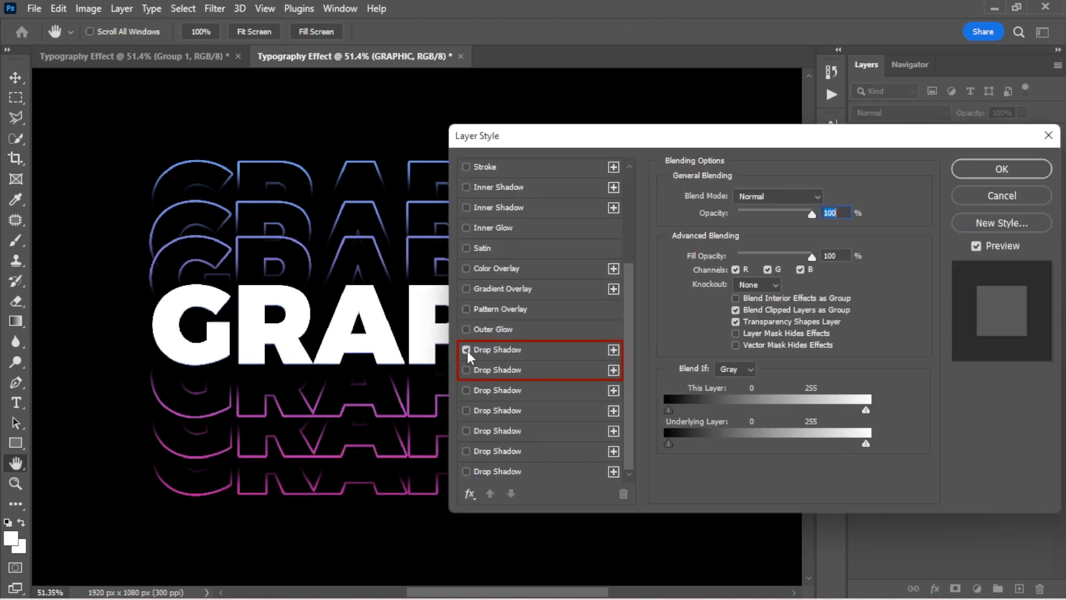
click(466, 369)
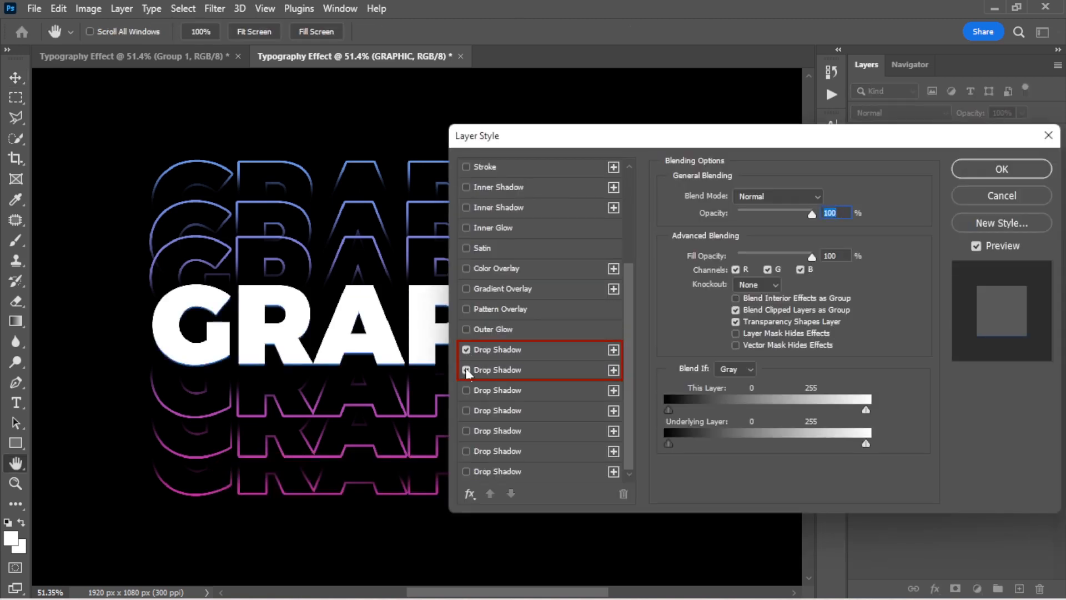
Step: Set the first drop shadow's colour to dark purple 2b032b
click(500, 350)
click(828, 195)
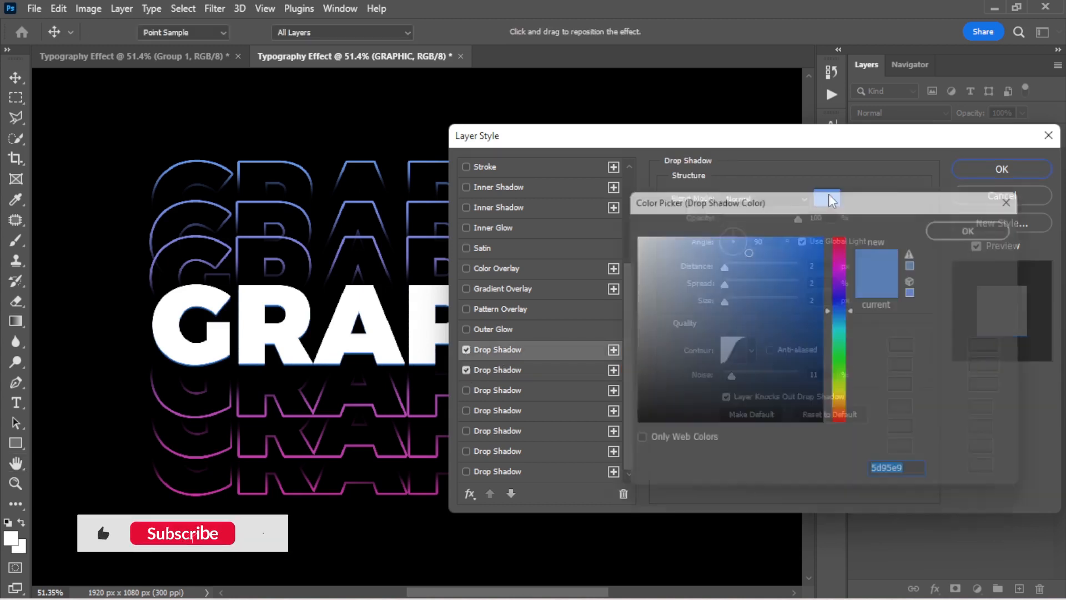
click(318, 405)
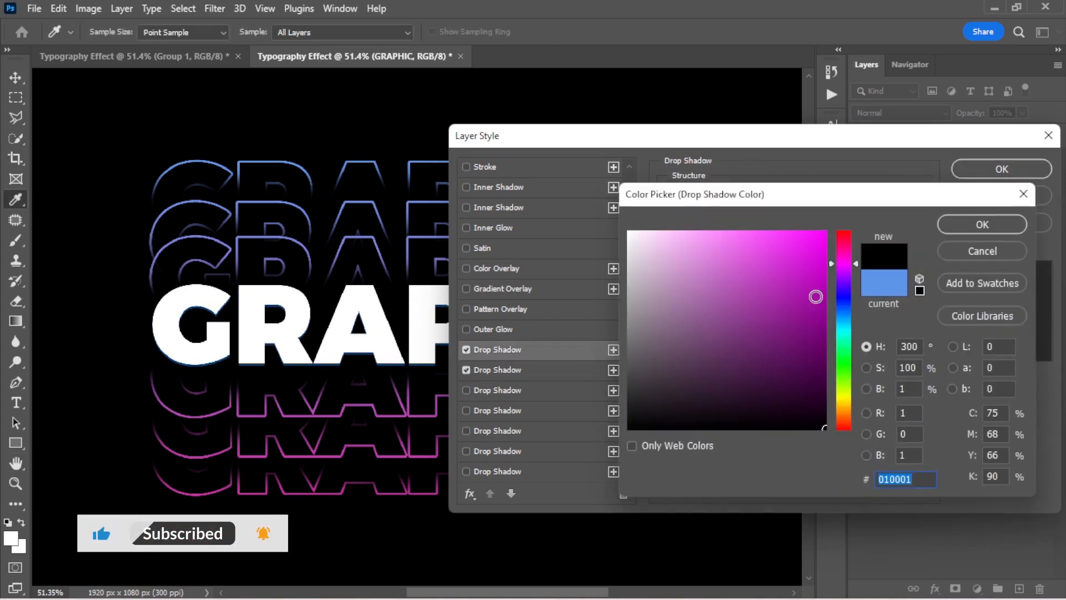
click(814, 396)
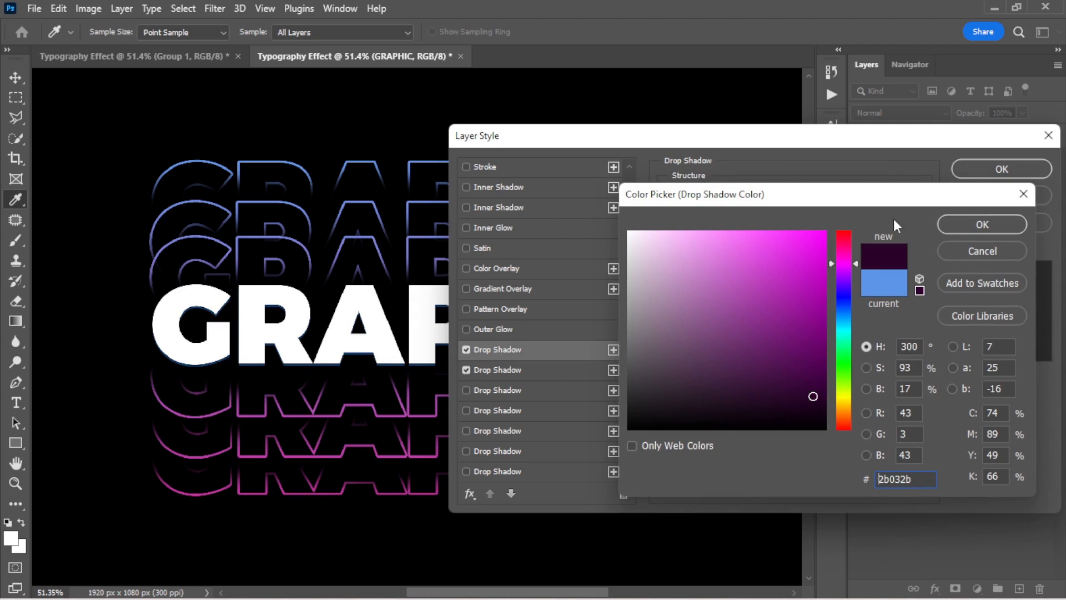
click(984, 225)
Step: Set the second drop shadow's colour to a dark purple sampled from the outlines below the word, and apply the layer style
click(553, 371)
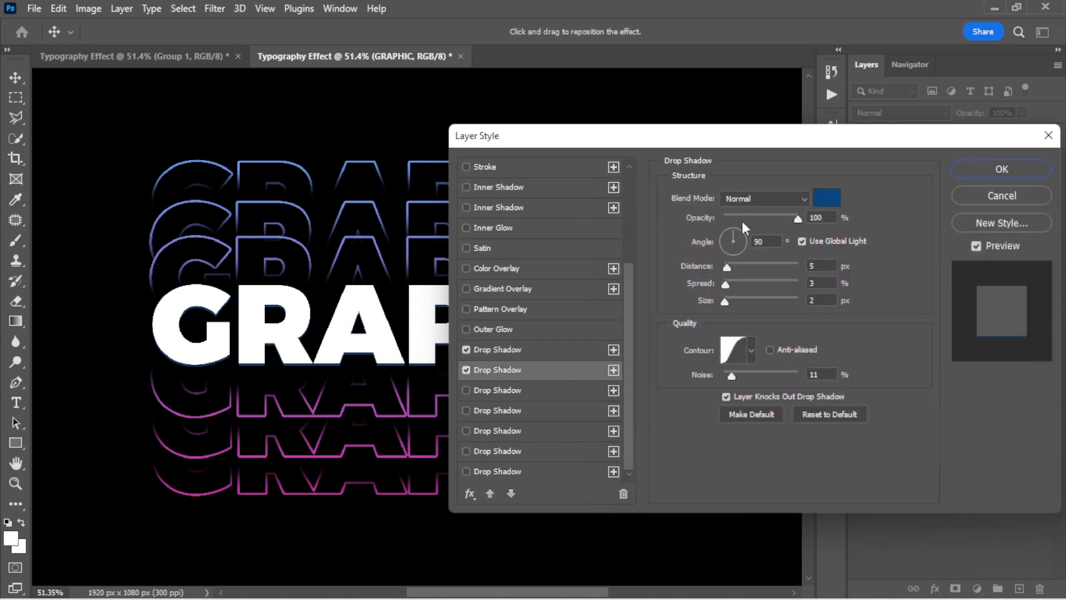
click(817, 198)
click(309, 392)
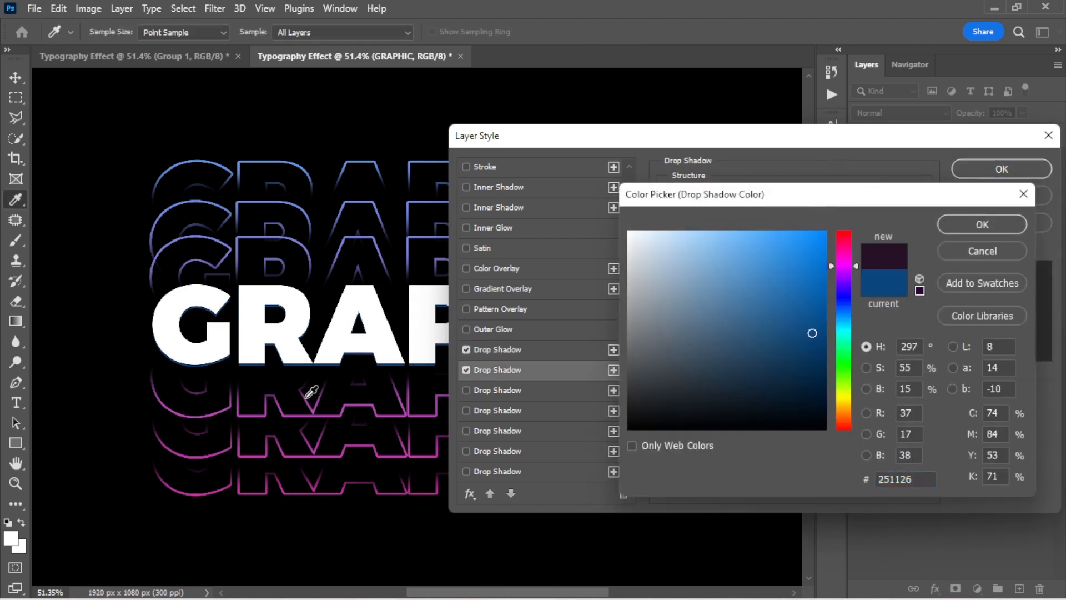
click(976, 231)
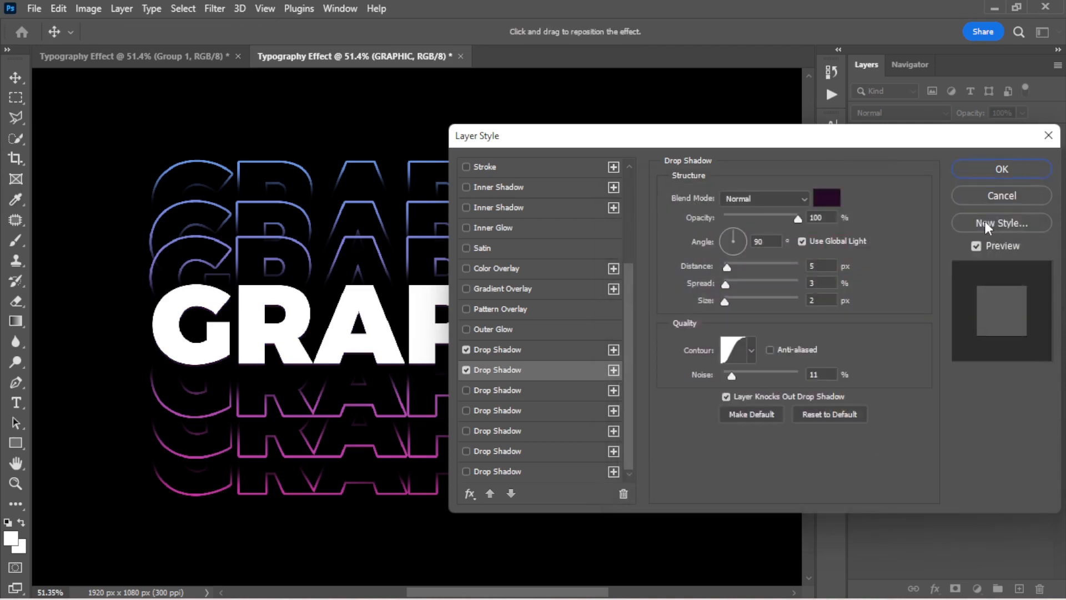
click(994, 176)
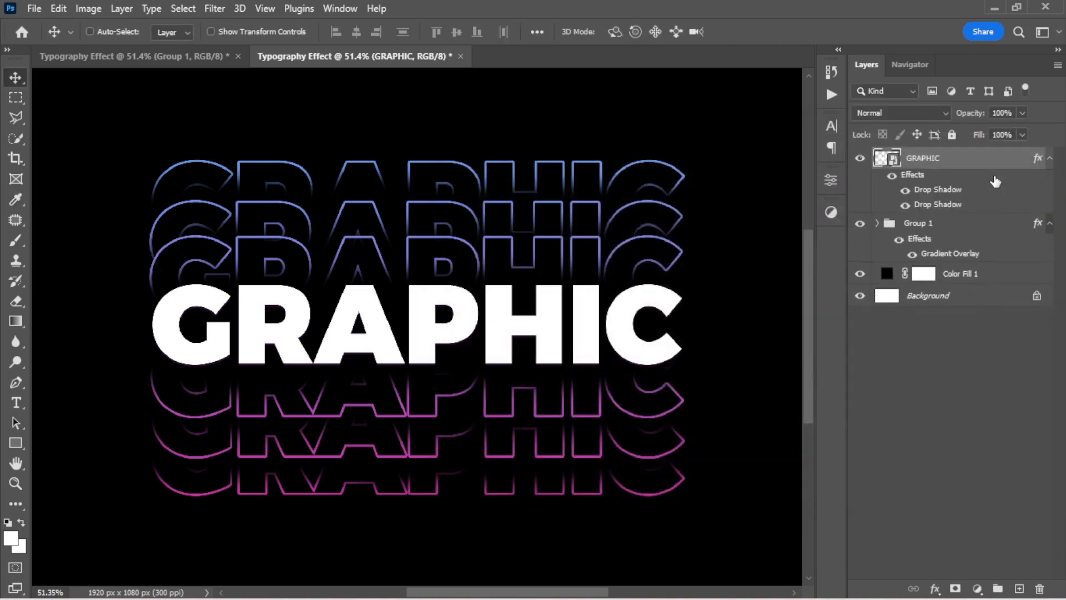
Step: Stamp all visible layers into a new merged layer above GRAPHIC and convert it to a smart object
click(892, 177)
click(1050, 158)
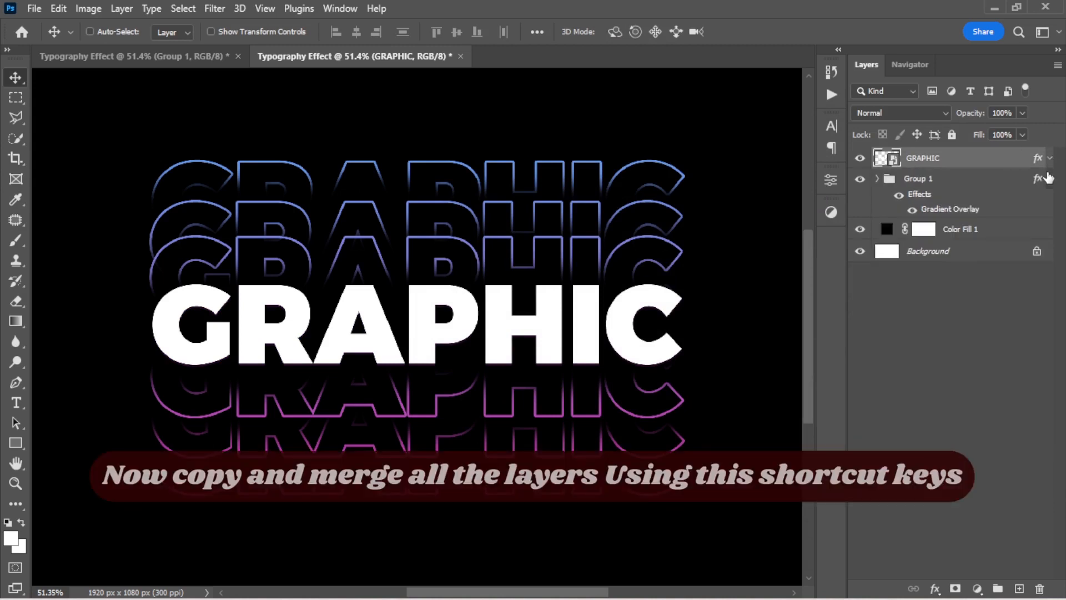
click(1050, 178)
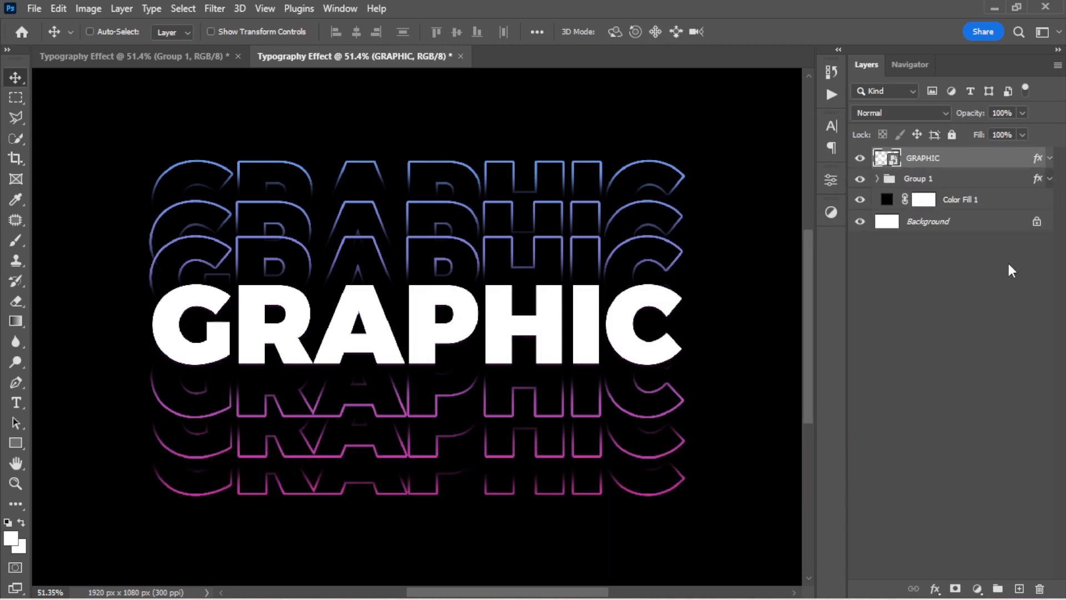
key(ctrl+shift+alt+e)
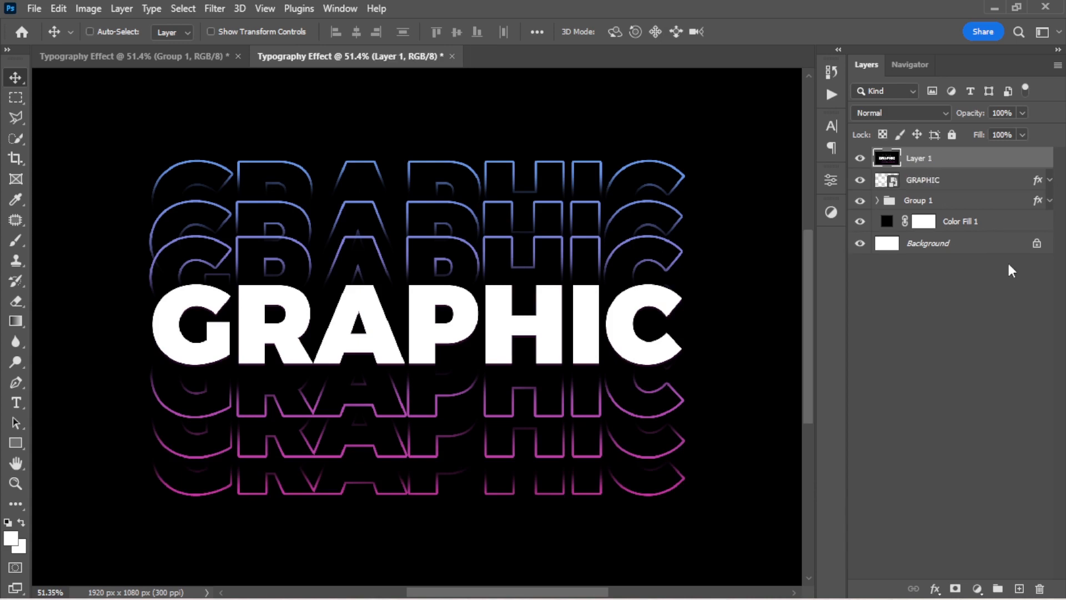
right_click(969, 165)
click(834, 246)
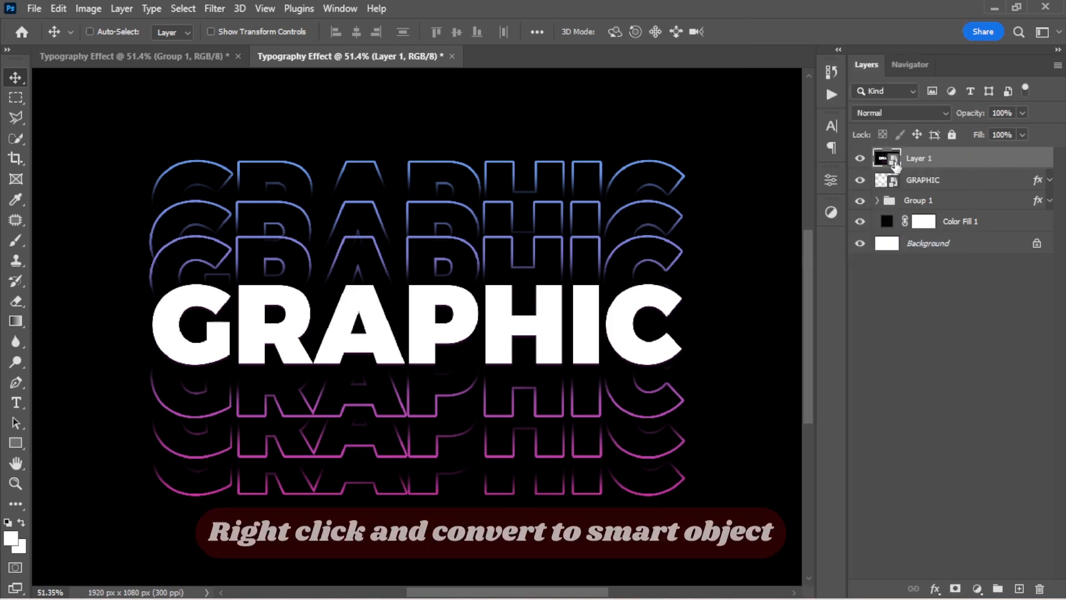
Step: Start a Camera Raw filter on the merged smart object and set Exposure to +1.05 and Contrast to +14
click(215, 8)
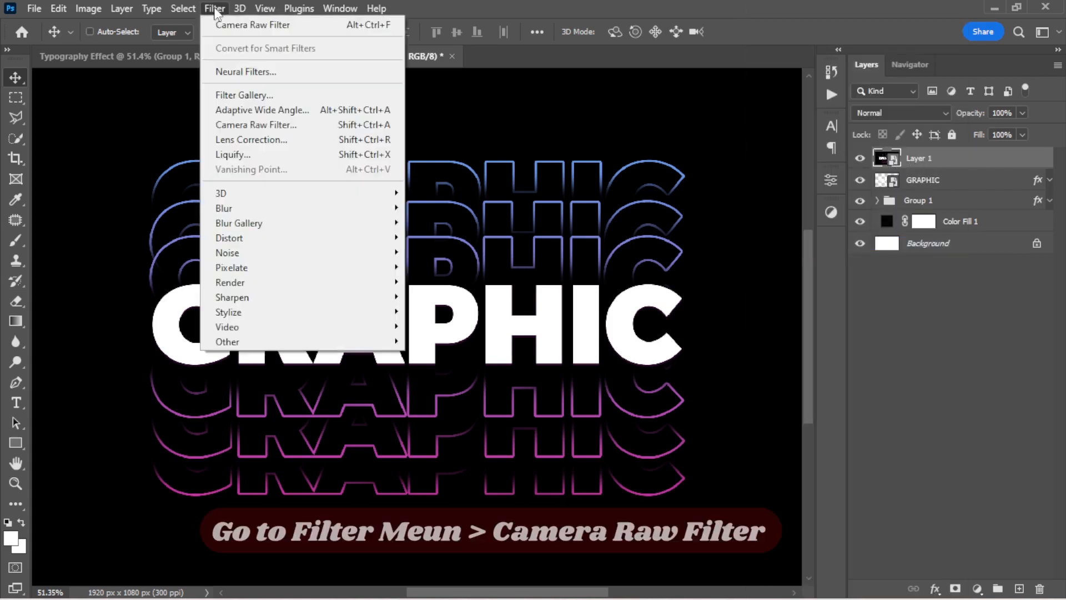
click(270, 119)
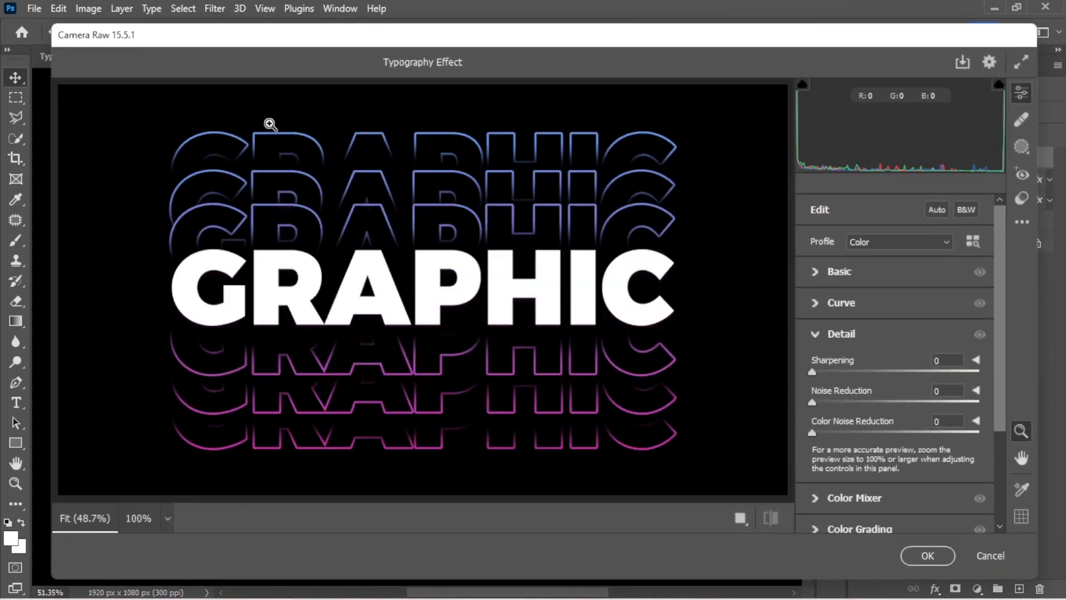
click(818, 271)
drag(895, 331, 908, 357)
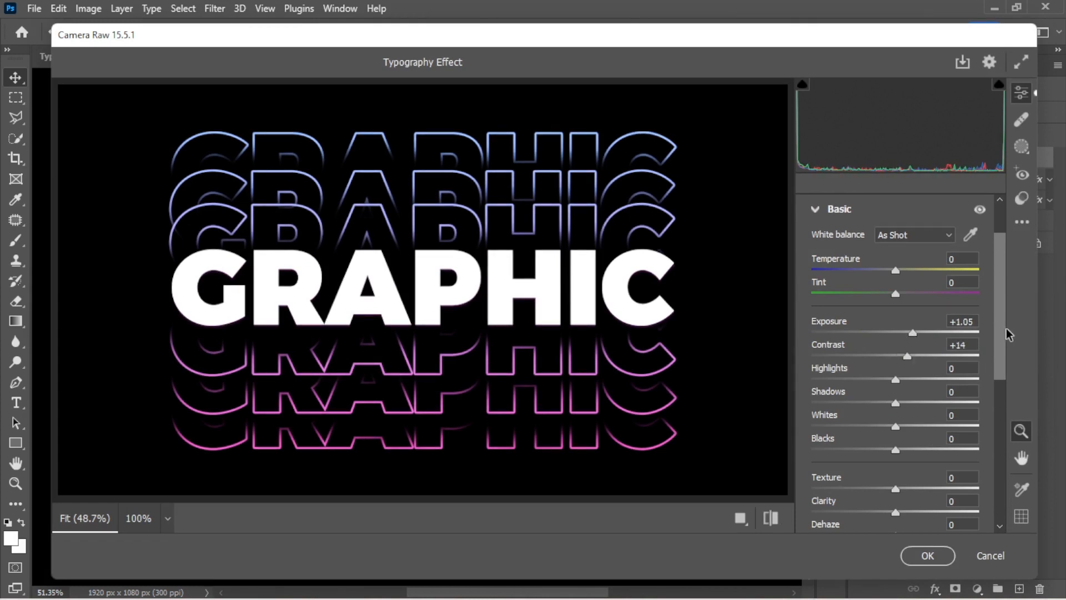
Step: Set Texture +21, Clarity +21, Dehaze +22, Vibrance +27 and Saturation +35, compare before and after, and apply the Camera Raw filter
scroll(1002, 398, down, 3)
drag(895, 400, 917, 448)
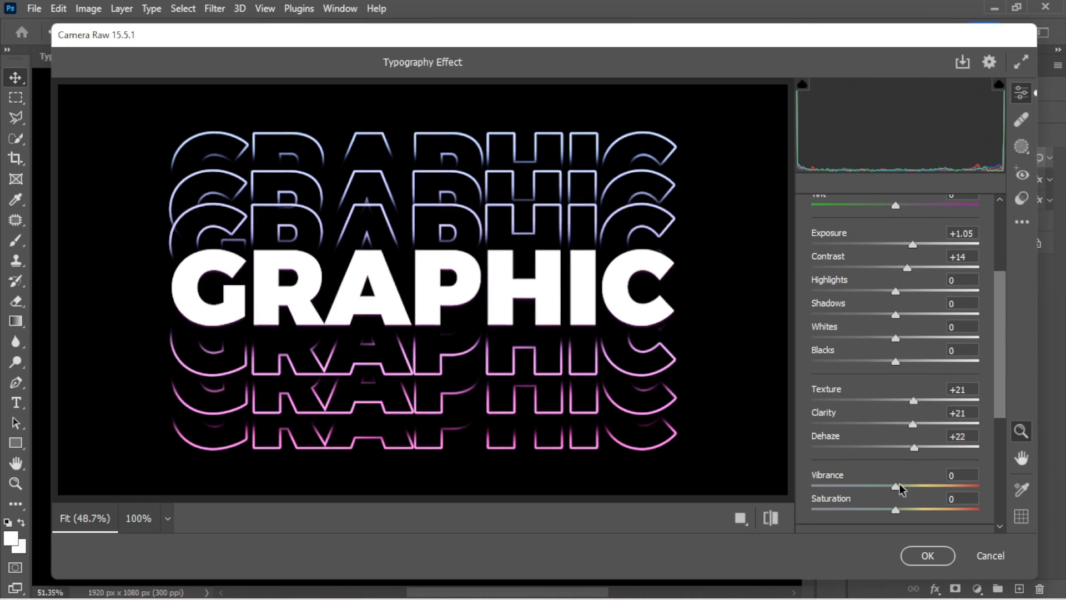
drag(897, 486, 923, 510)
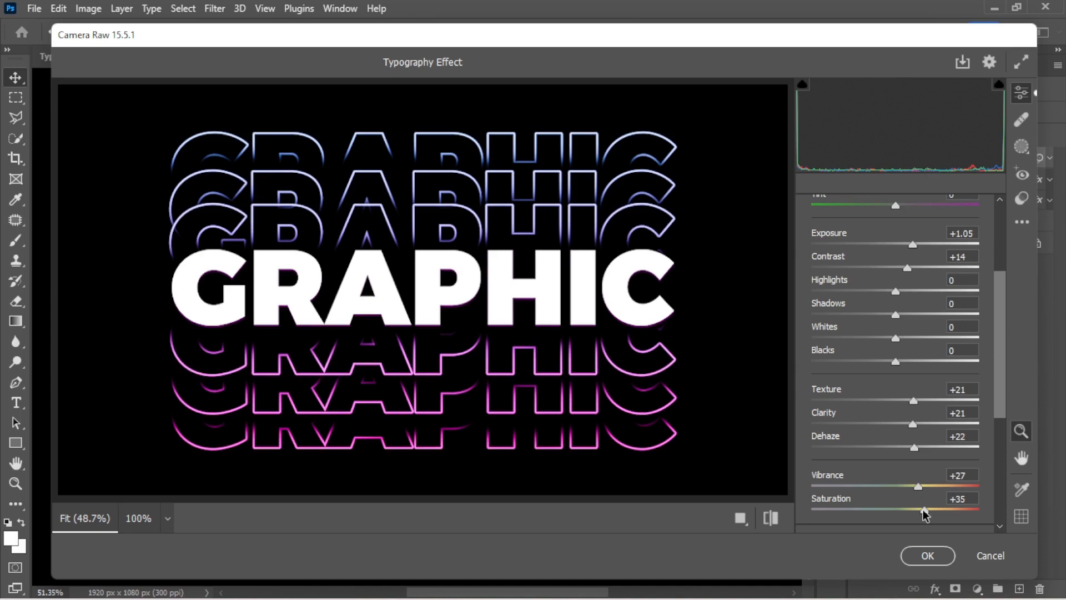
drag(1003, 401, 1006, 416)
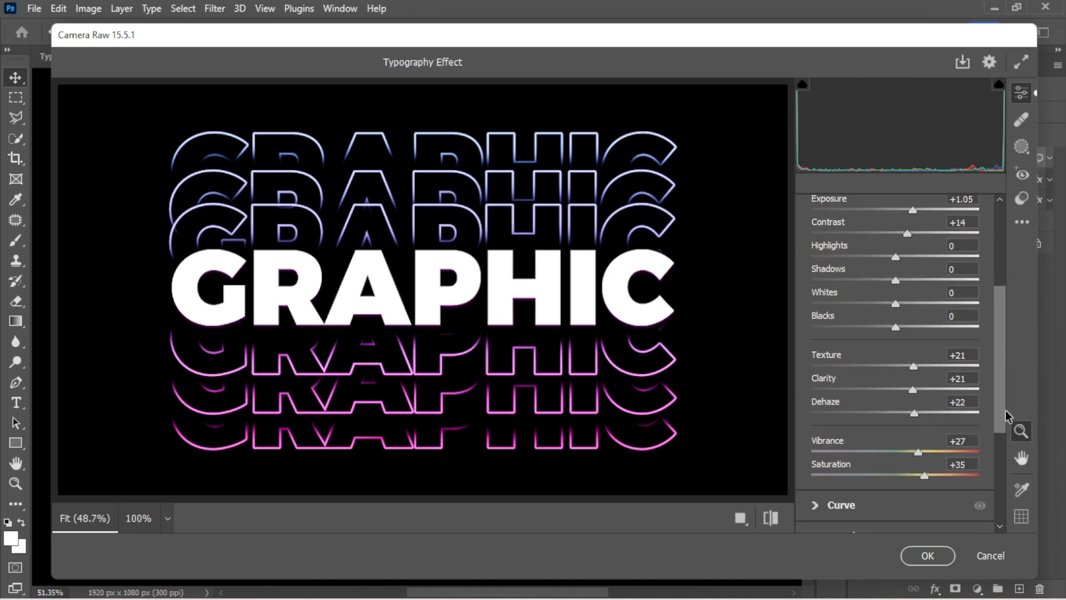
click(742, 522)
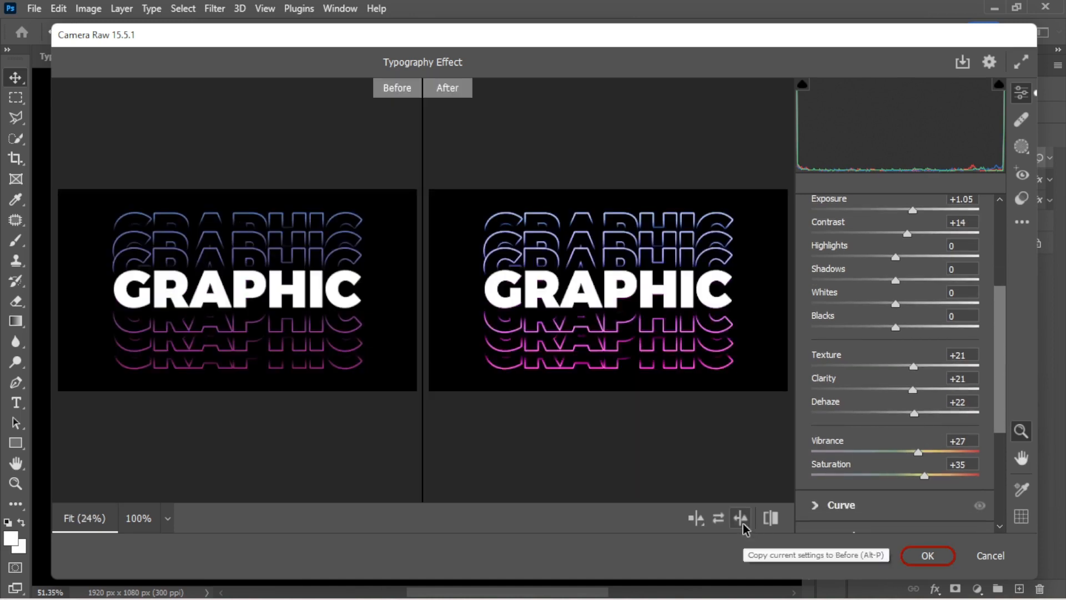
click(926, 556)
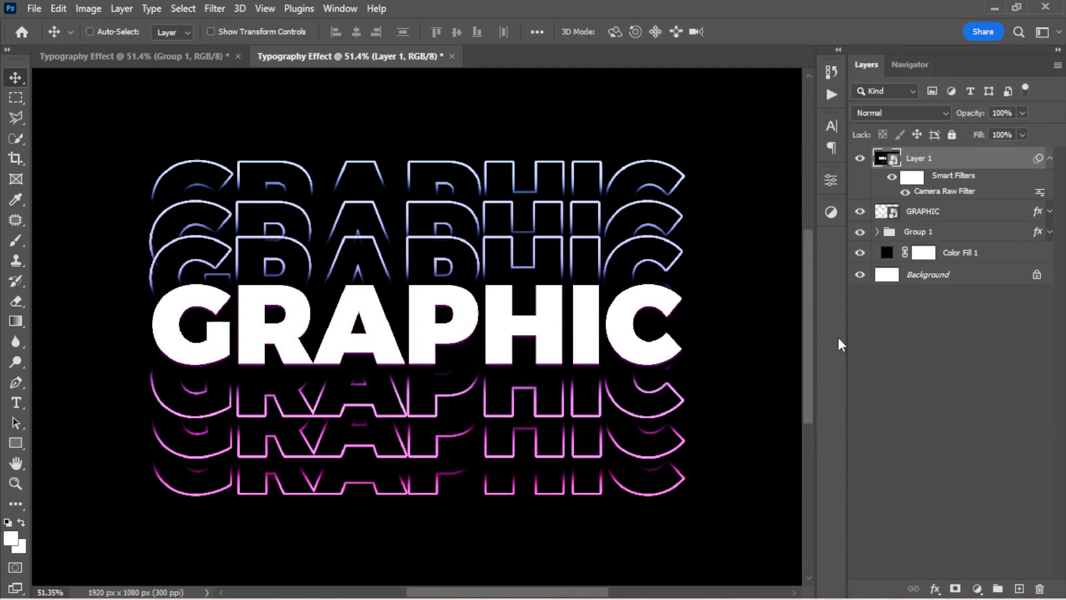
Step: Review the build-up of the effect by hiding and reshowing Layer 1 and the Step 1, Step 2 and Step 3 final groups
click(860, 159)
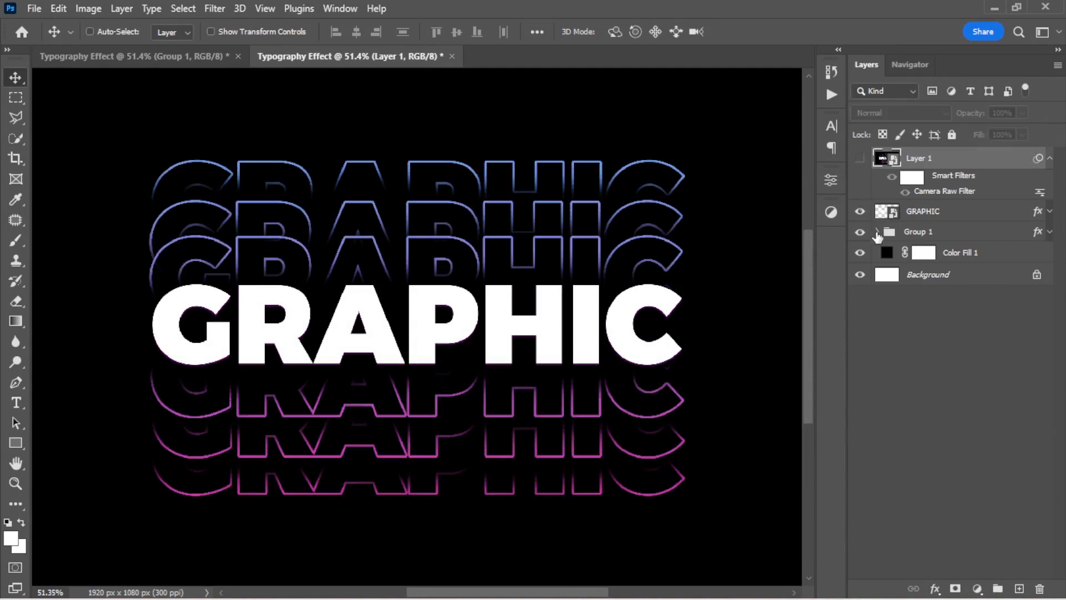
click(877, 231)
click(860, 253)
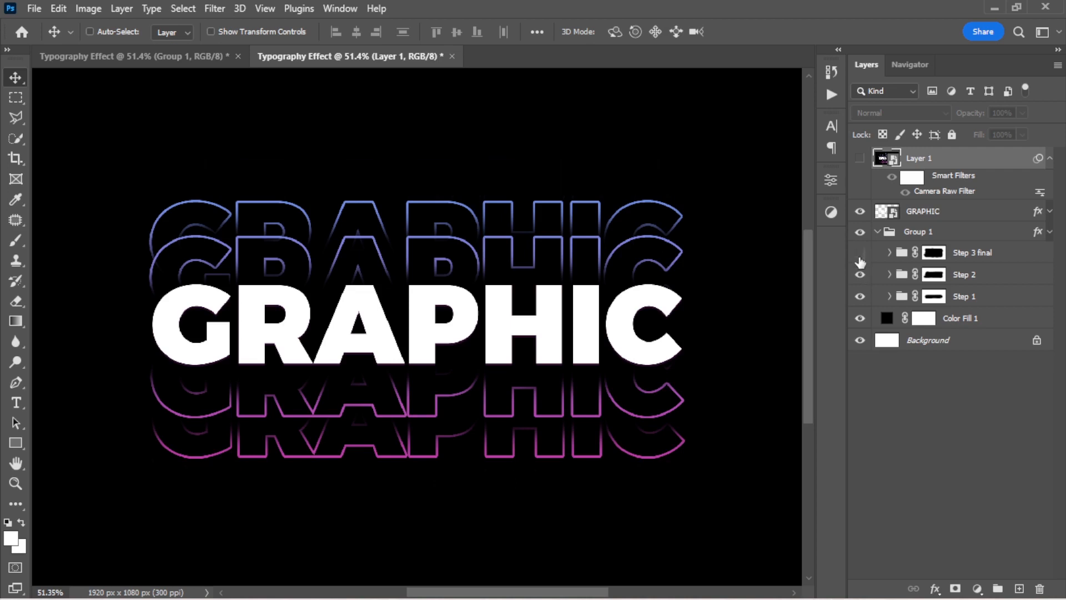
click(861, 275)
click(860, 297)
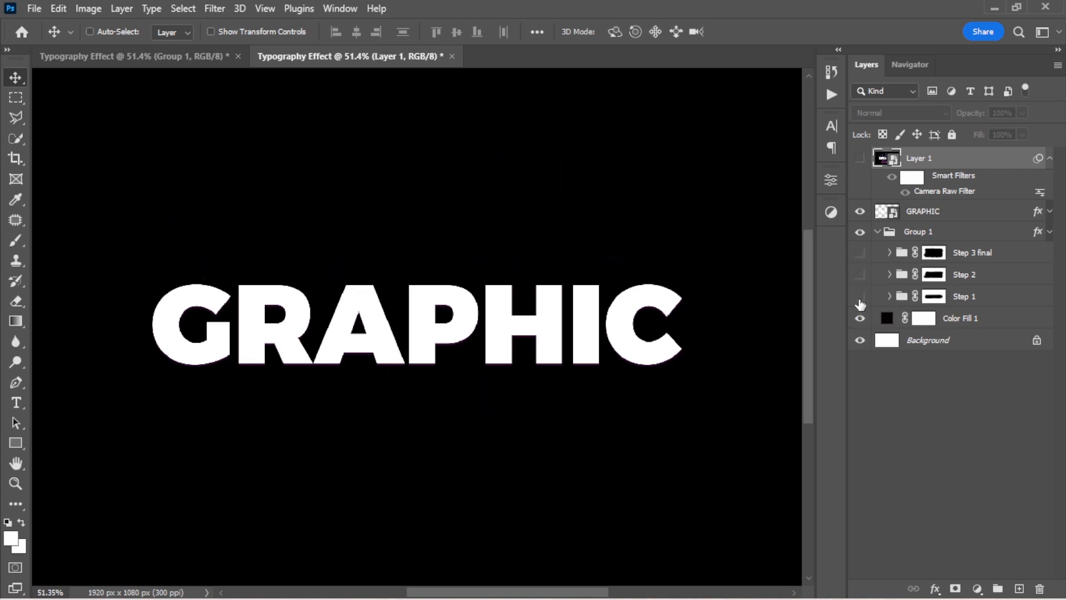
click(860, 275)
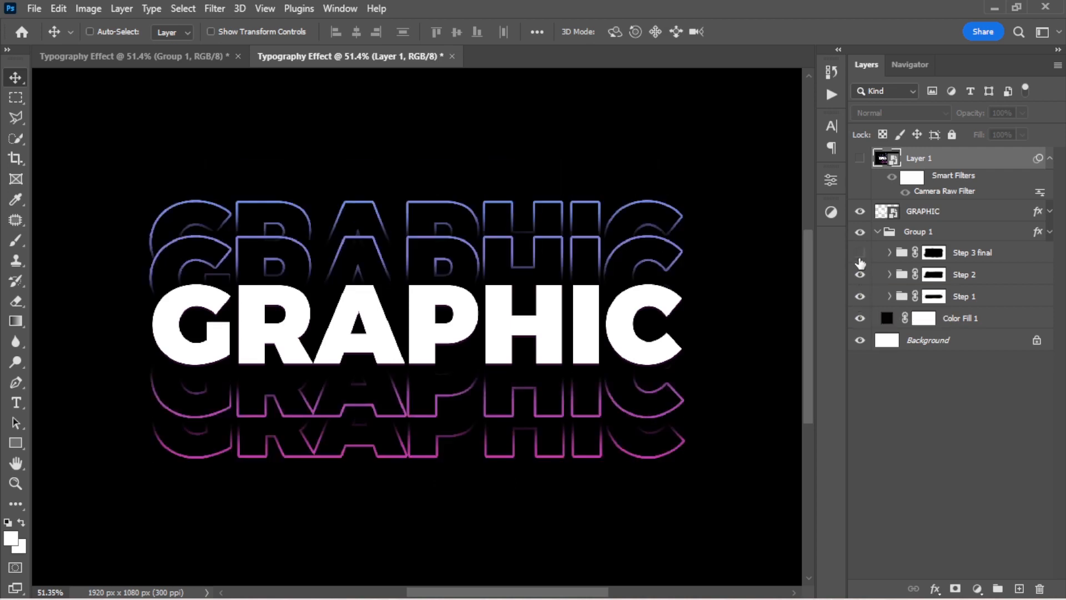
click(860, 253)
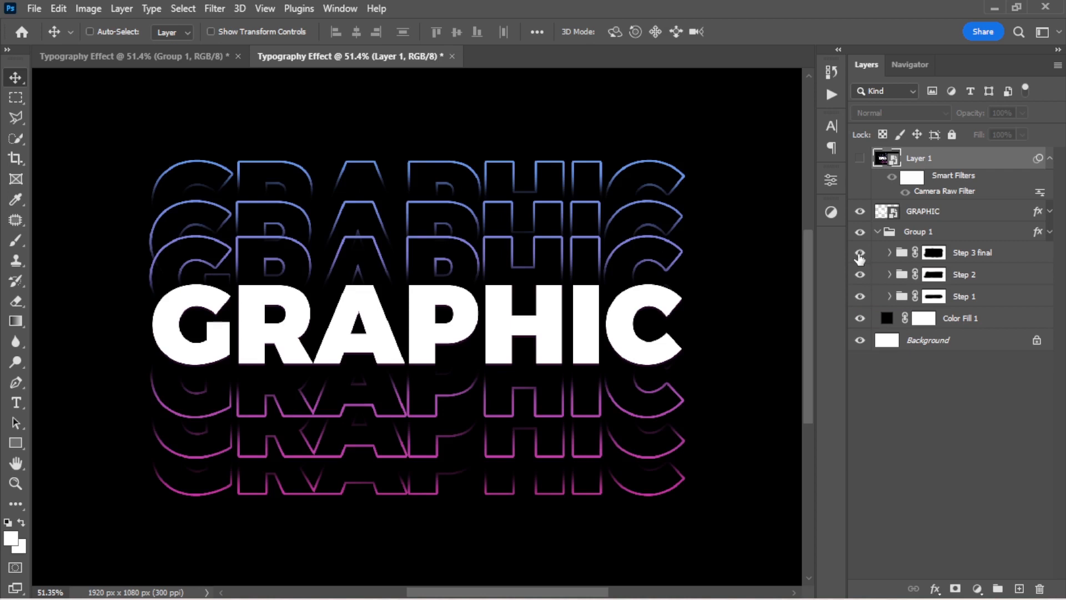
click(862, 162)
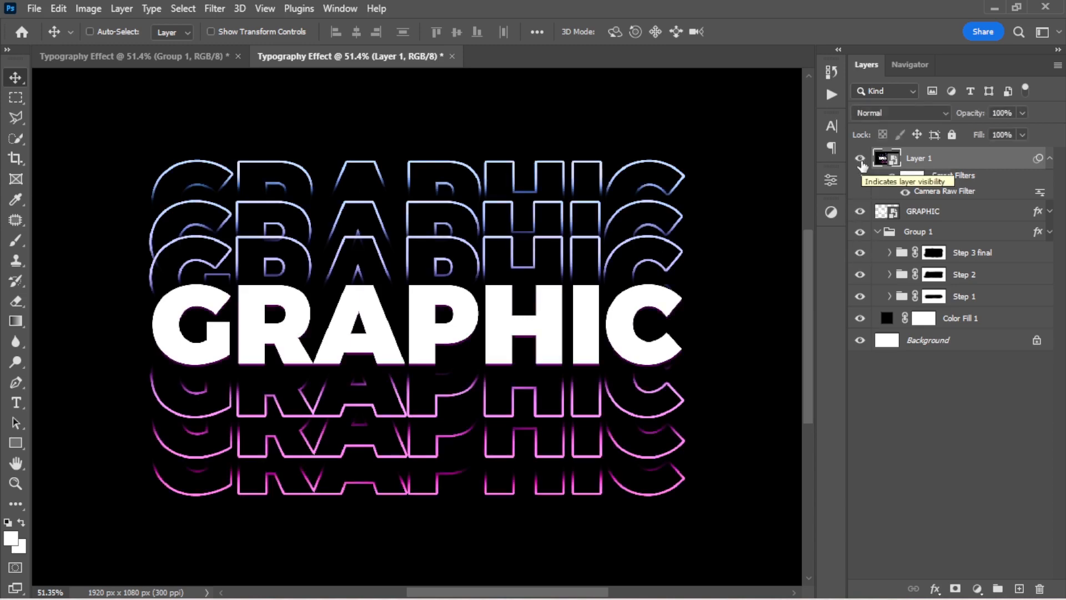